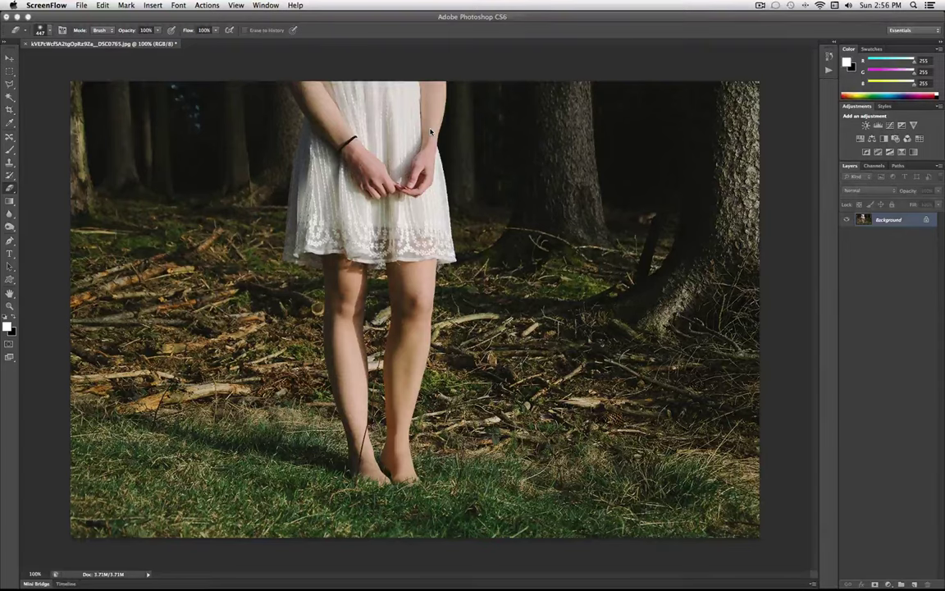
Bring Photoshop to the front with the forest photo of the girl open
click(392, 121)
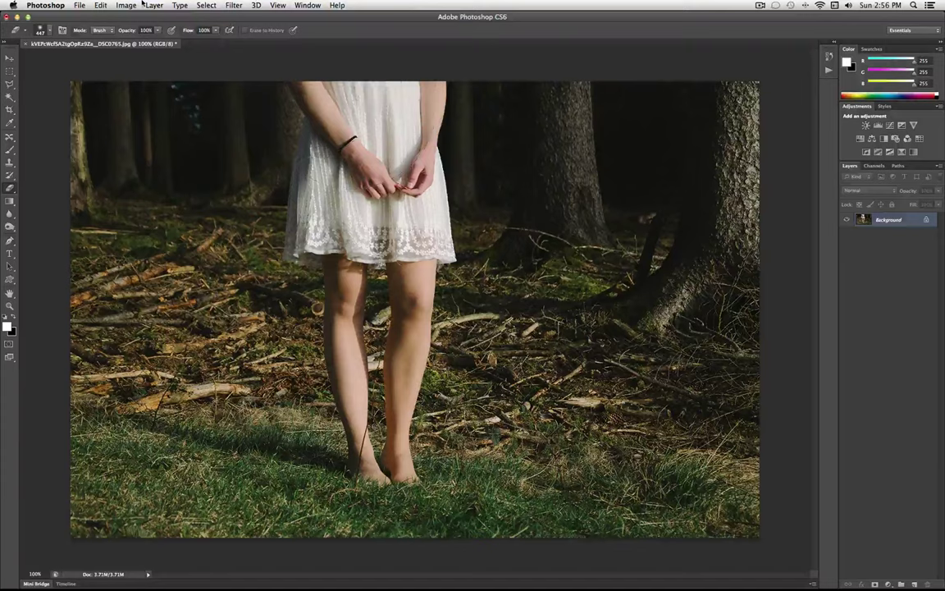
Add a Photo Filter adjustment layer named Photo Filter 1 above the Background
click(134, 5)
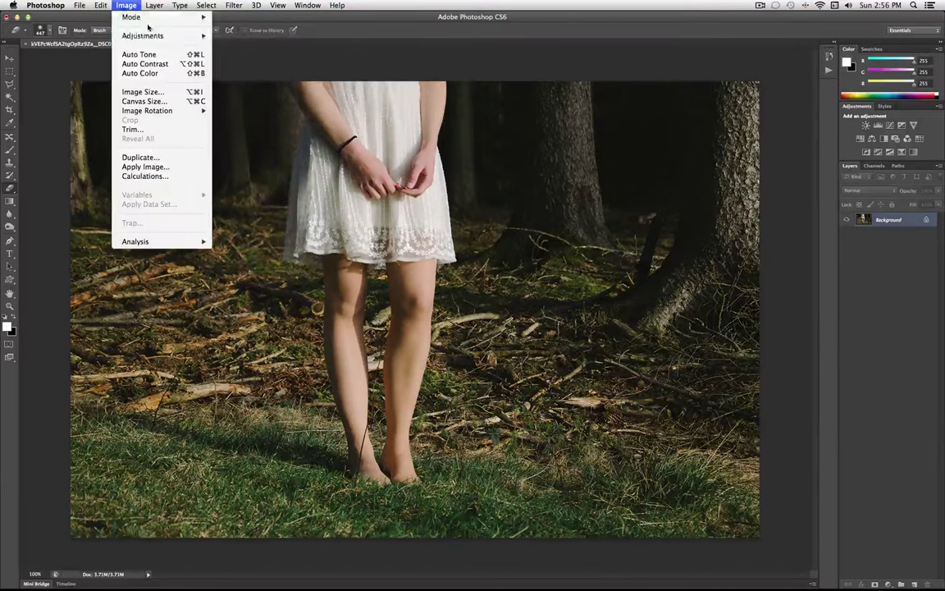
mouse_move(154, 5)
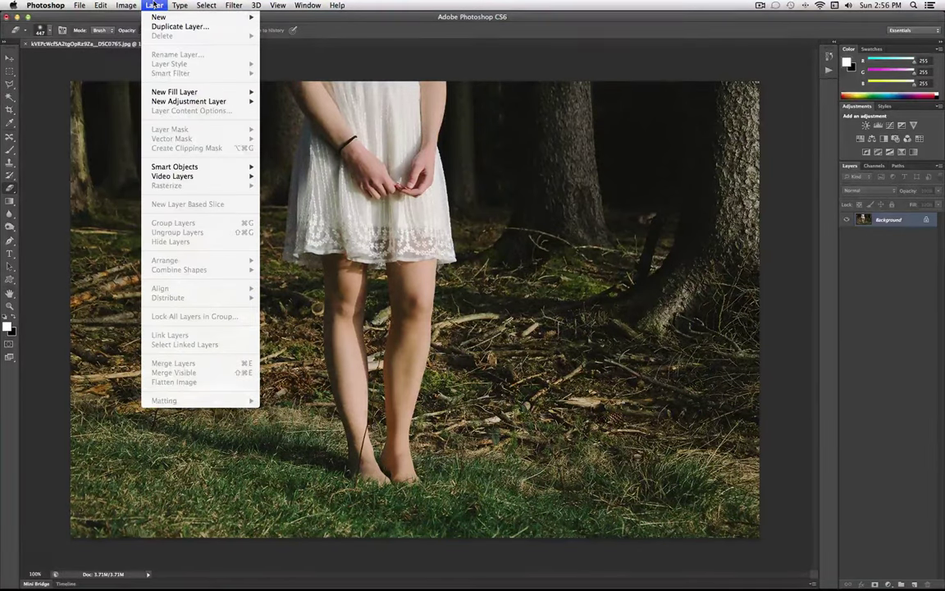
mouse_move(202, 103)
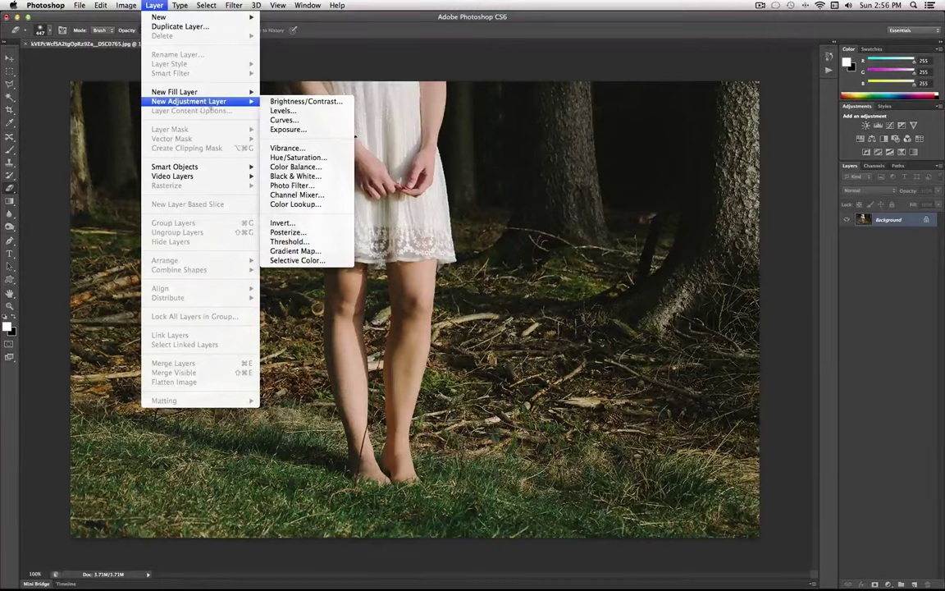
click(295, 186)
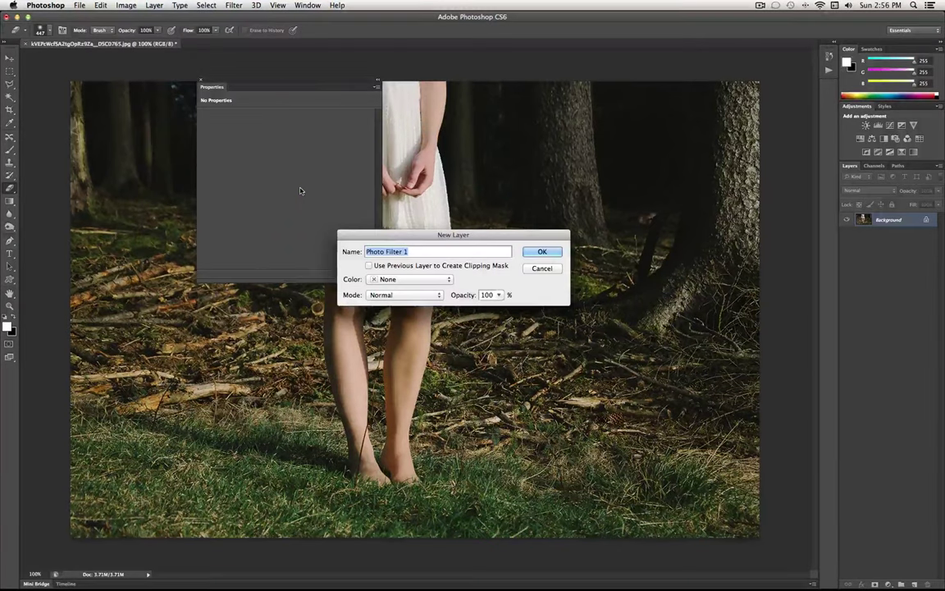
click(539, 256)
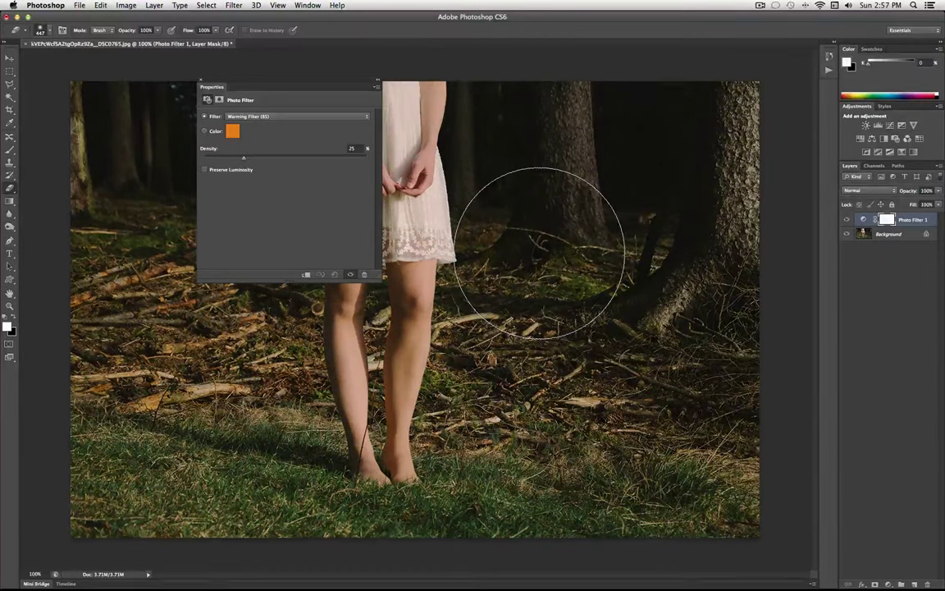
Browse the Image > Adjustments commands and close the menu without choosing one
click(126, 5)
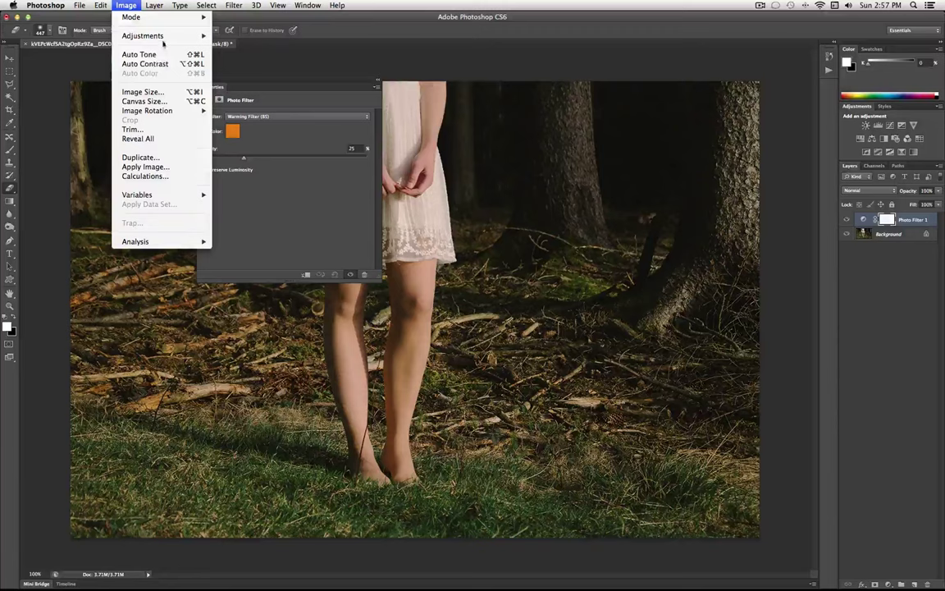
mouse_move(193, 36)
click(119, 6)
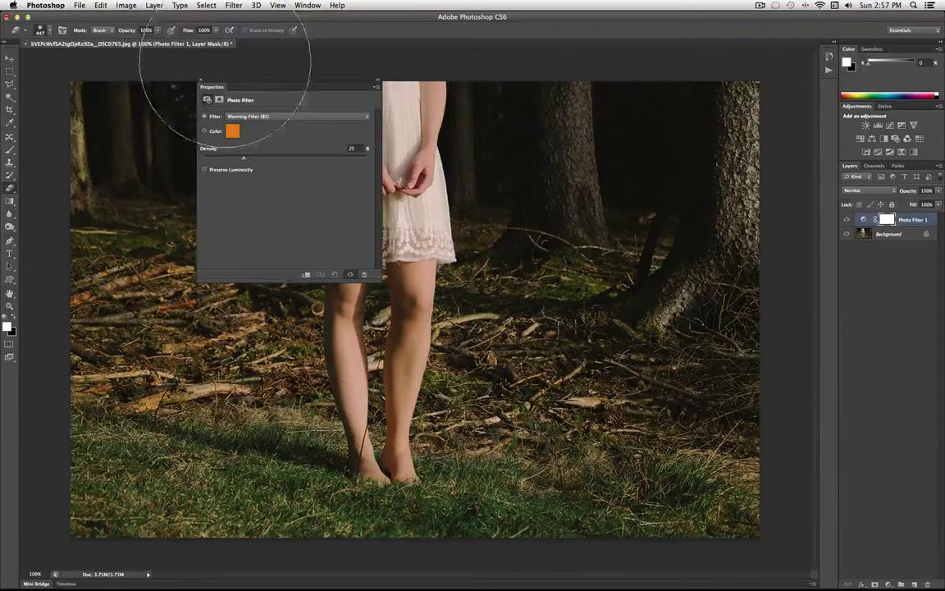
Move the filter settings aside and try Cooling Filter (80), Cooling Filter (82) and Yellow at various densities
drag(297, 88, 604, 197)
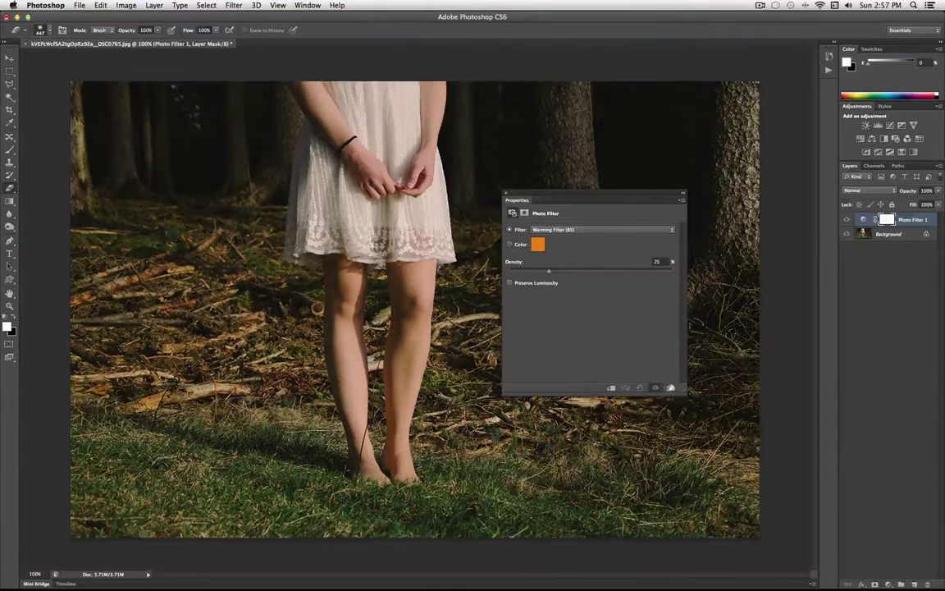
drag(549, 271, 673, 272)
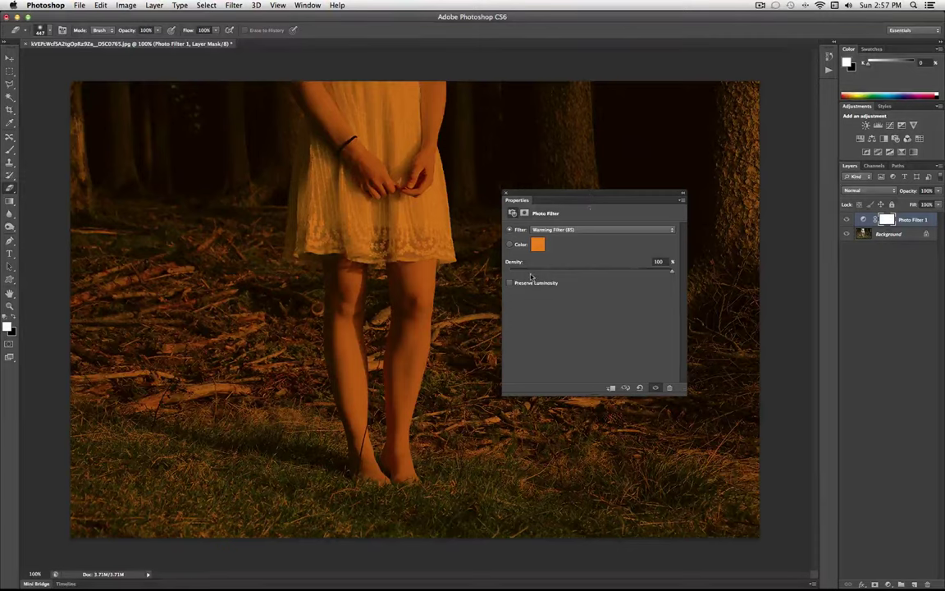
click(560, 230)
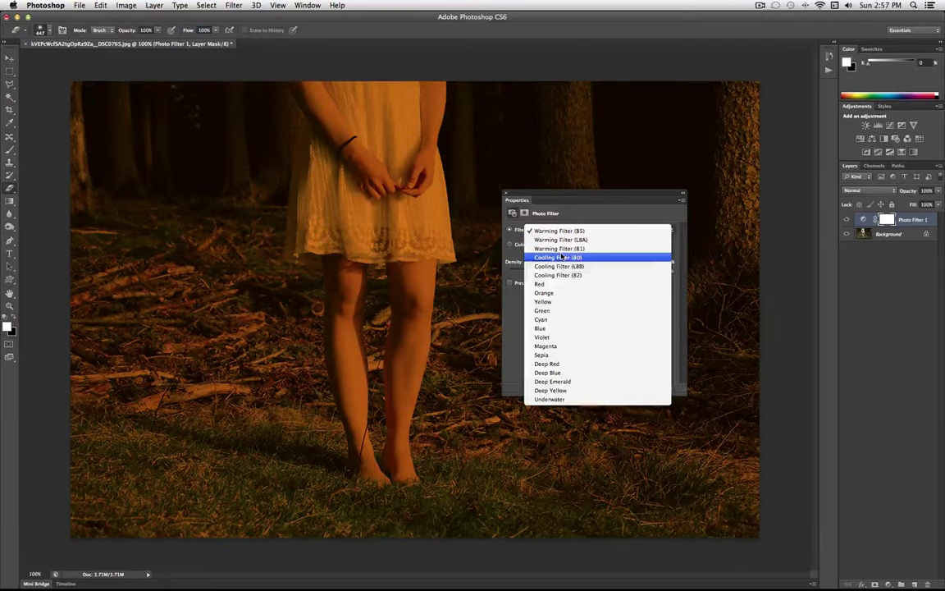
click(563, 256)
click(573, 235)
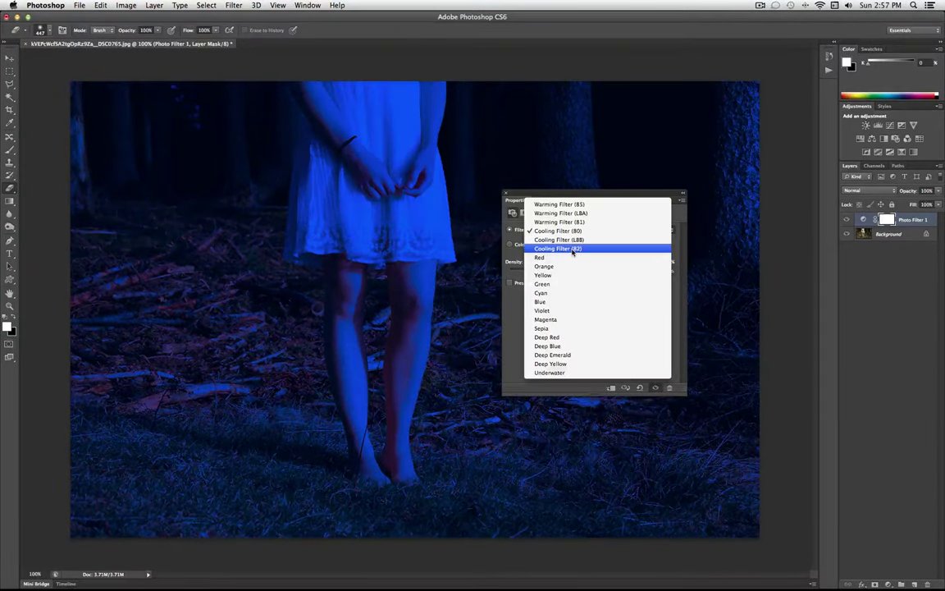
click(572, 245)
click(572, 231)
click(606, 274)
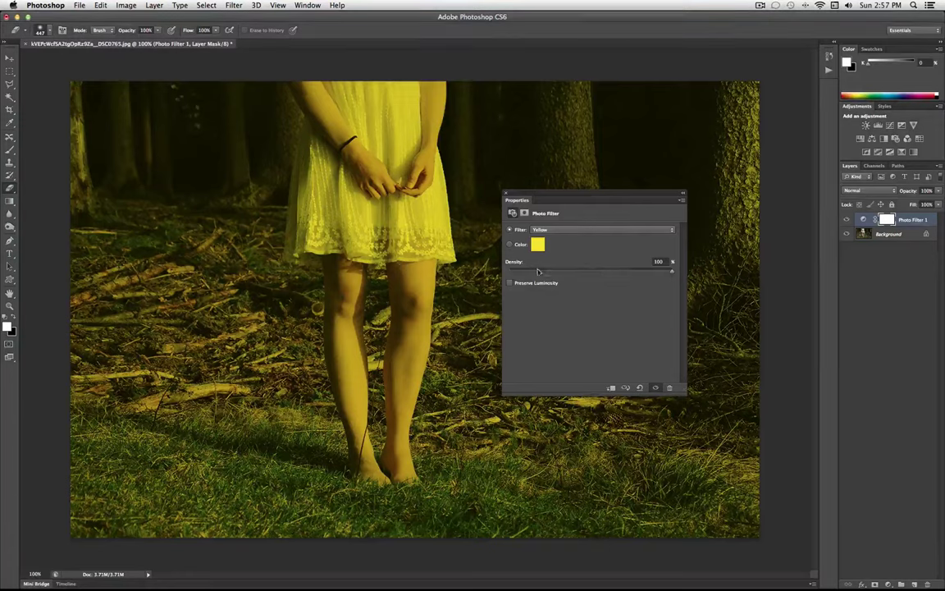
click(633, 273)
drag(598, 275, 515, 273)
Settle on Cooling Filter (LBB) at 100% density with Preserve Luminosity unchecked
click(509, 282)
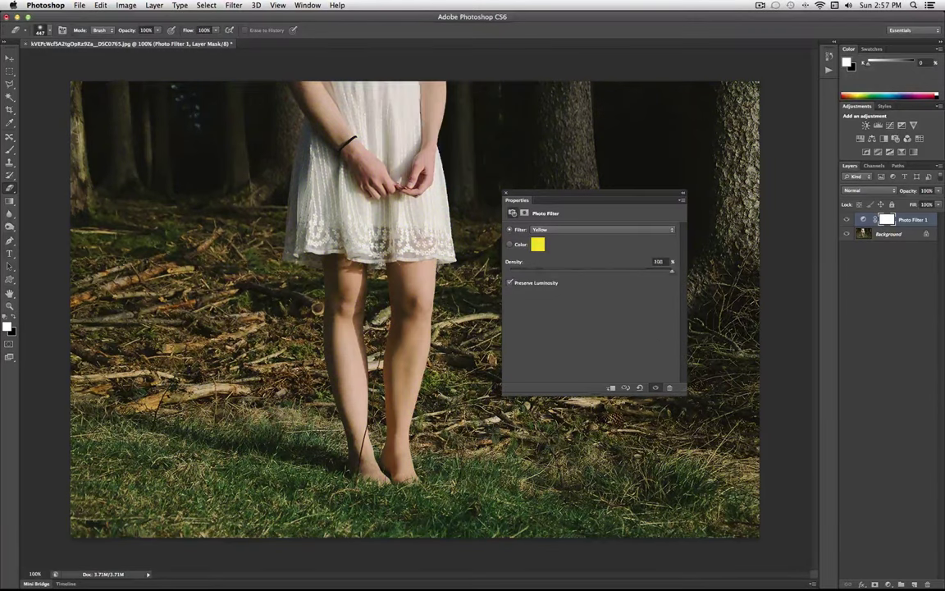
click(566, 230)
click(570, 192)
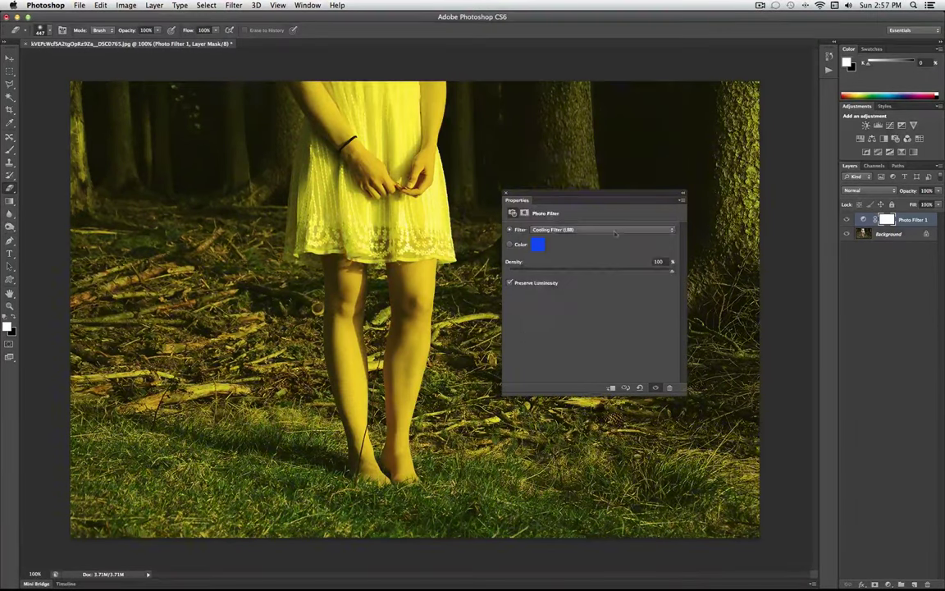
click(510, 283)
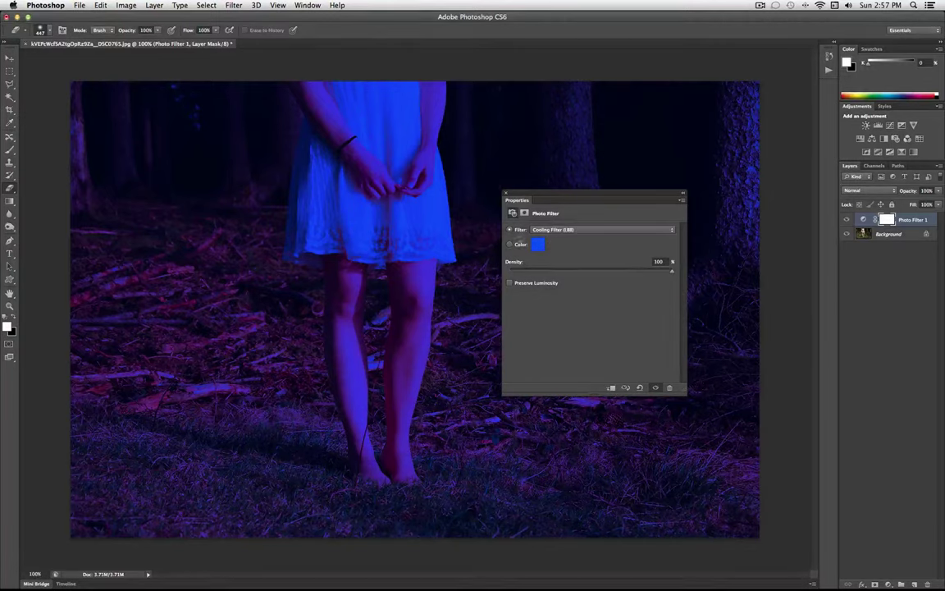
Switch the filter to a custom Color and try lighter, saturated blues around hue 222
click(511, 246)
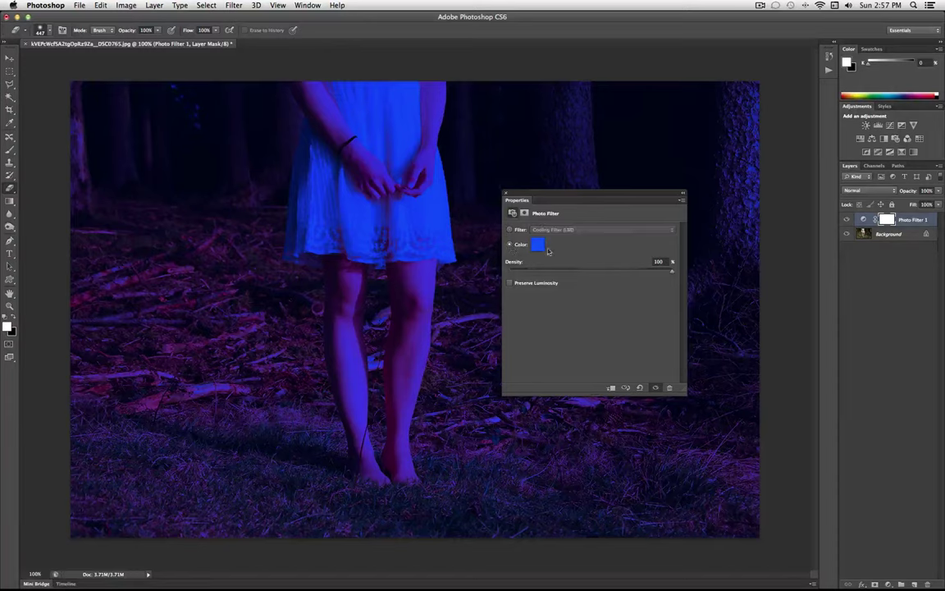
click(538, 244)
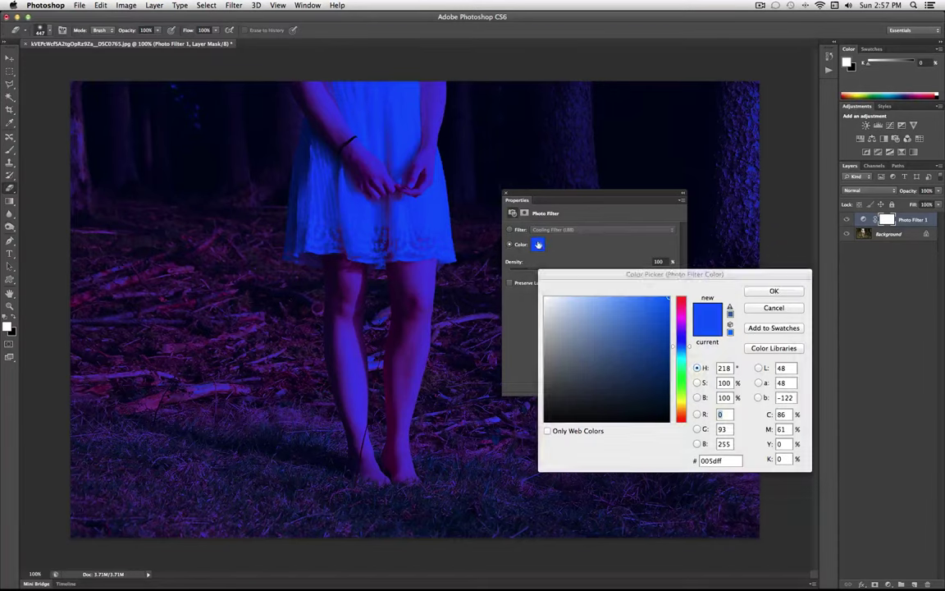
click(629, 297)
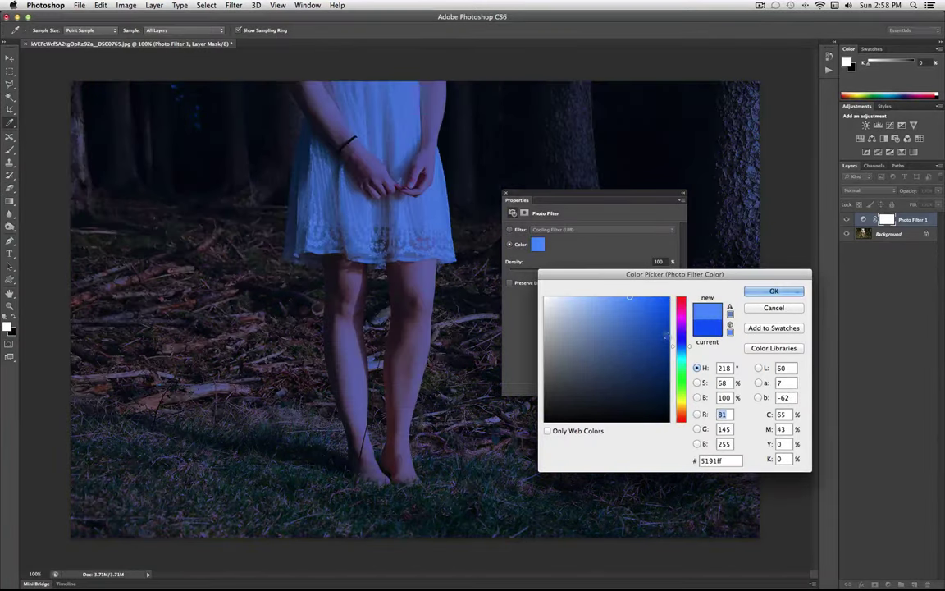
drag(629, 297, 646, 285)
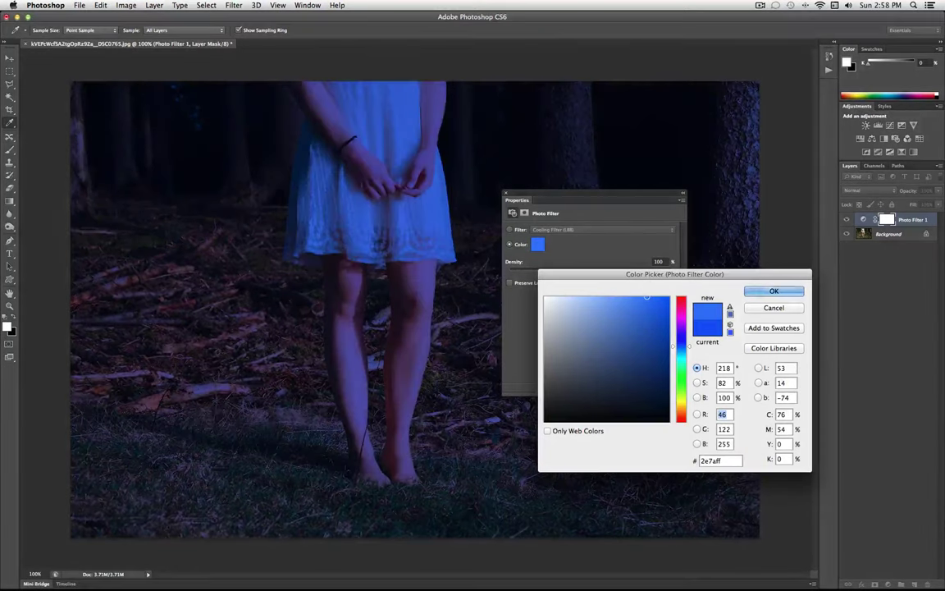
click(681, 338)
click(624, 301)
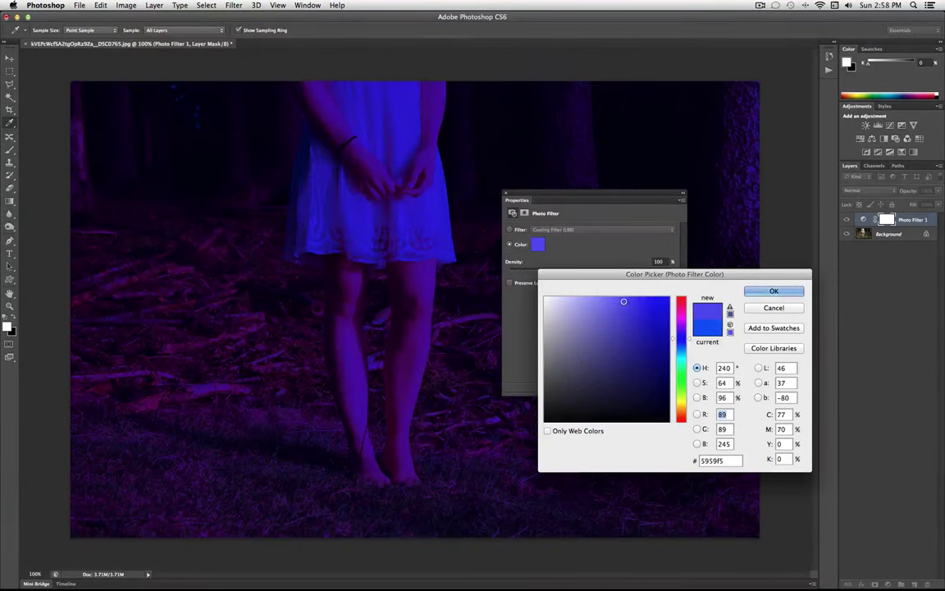
click(682, 345)
click(682, 344)
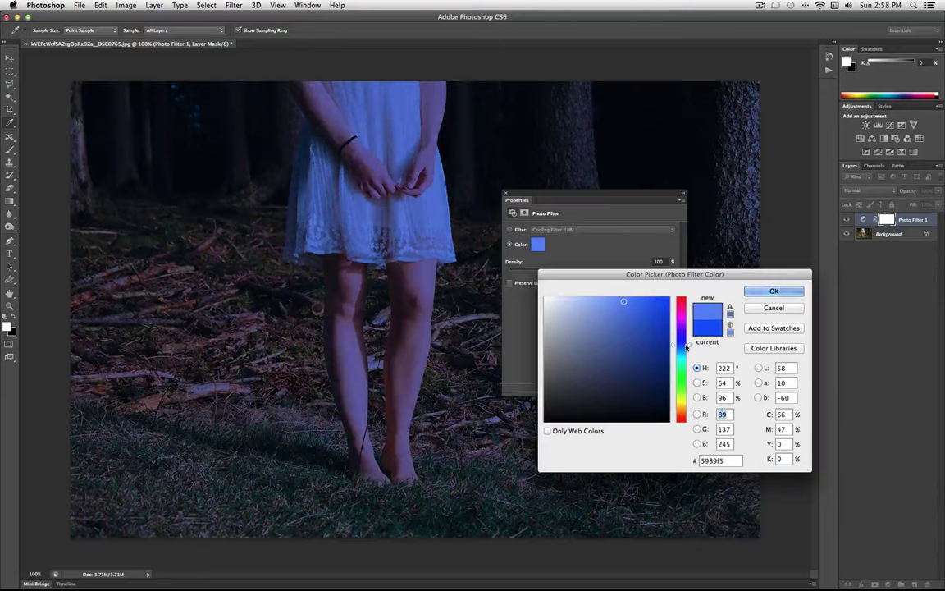
click(646, 302)
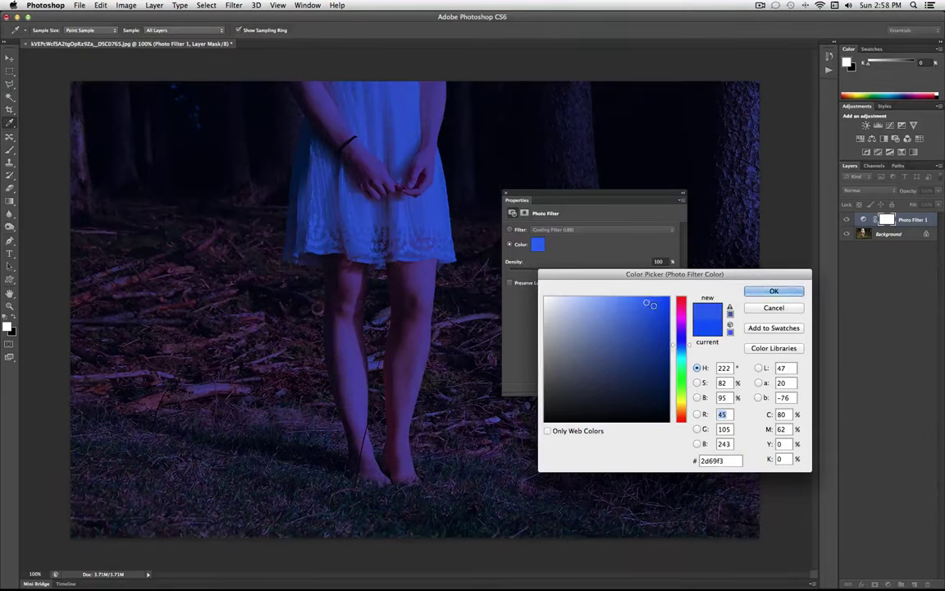
Refine the filter colour to a bright blue at hue 212, #106cd3, and accept it
click(656, 338)
click(654, 348)
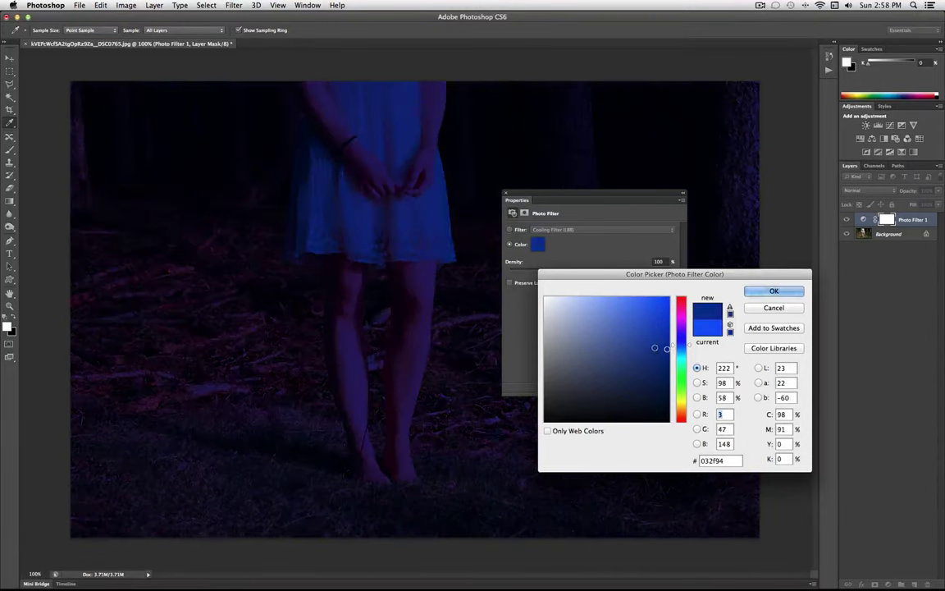
click(630, 326)
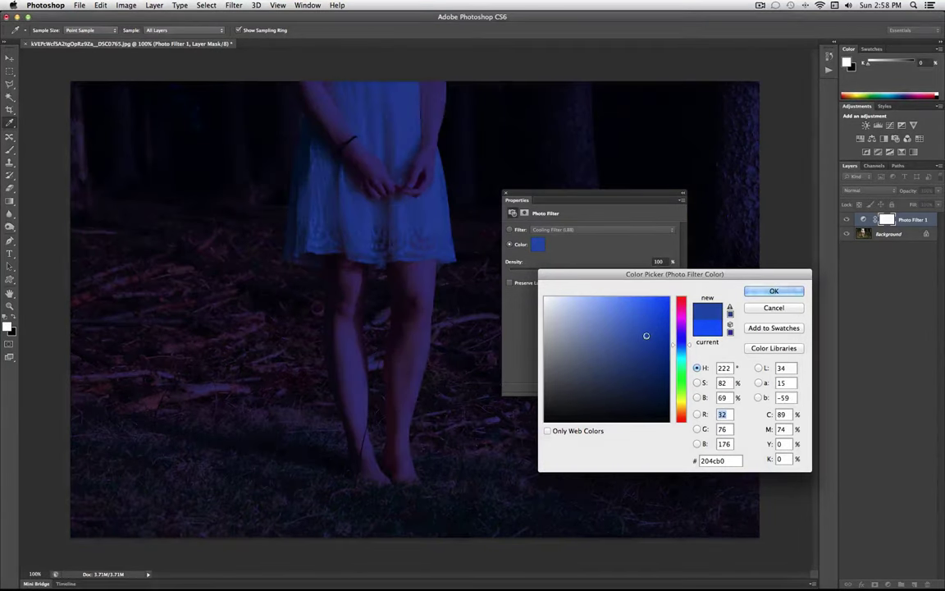
click(633, 309)
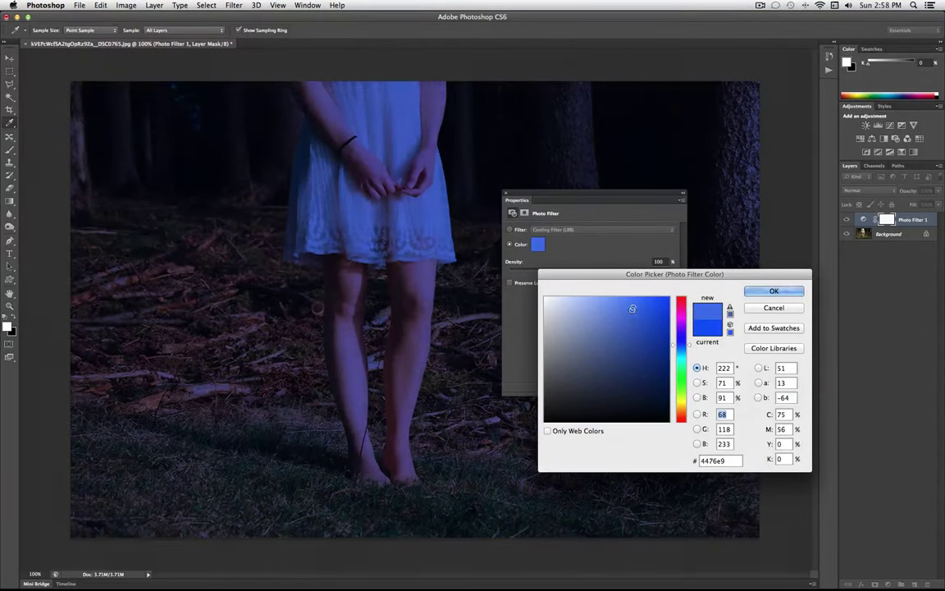
click(645, 314)
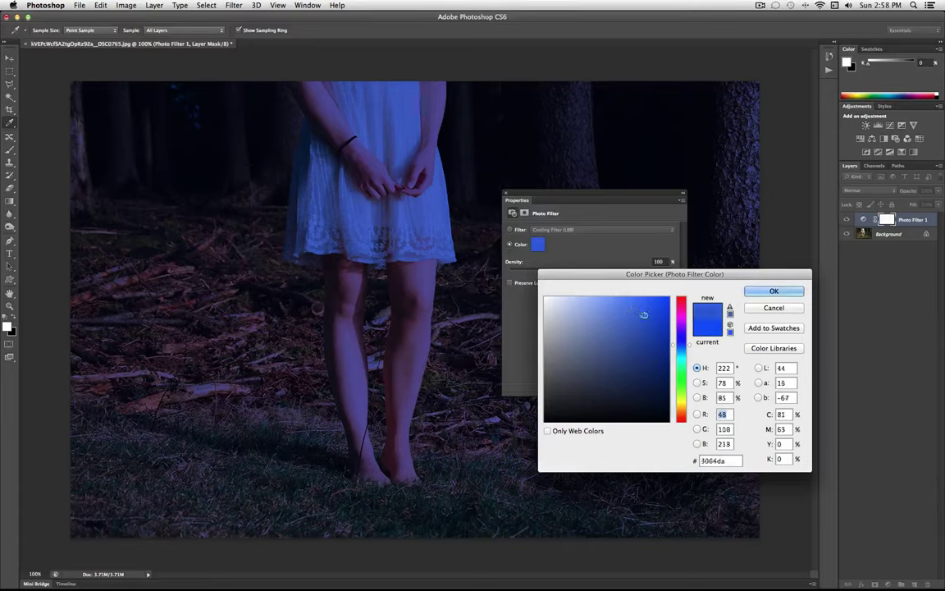
click(682, 350)
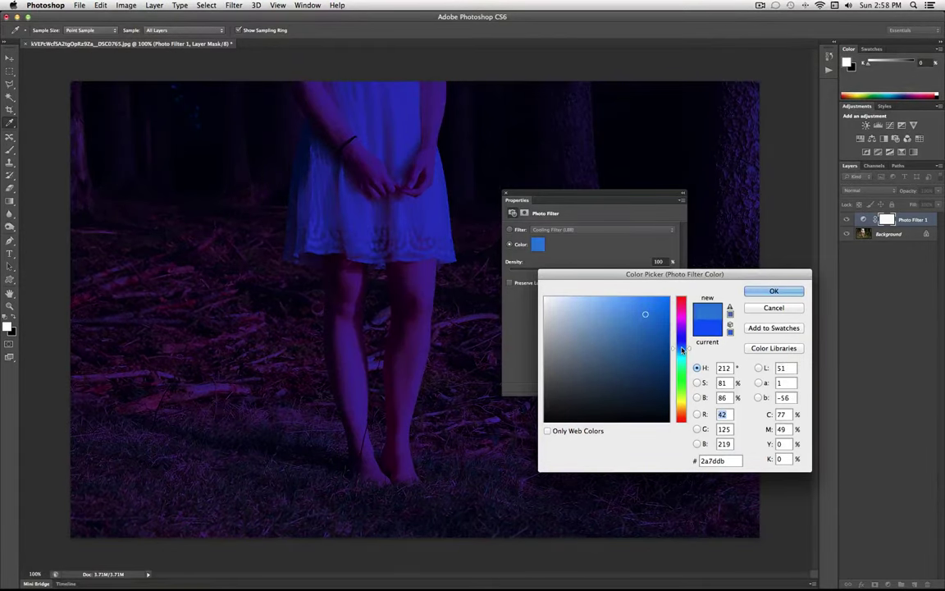
click(668, 298)
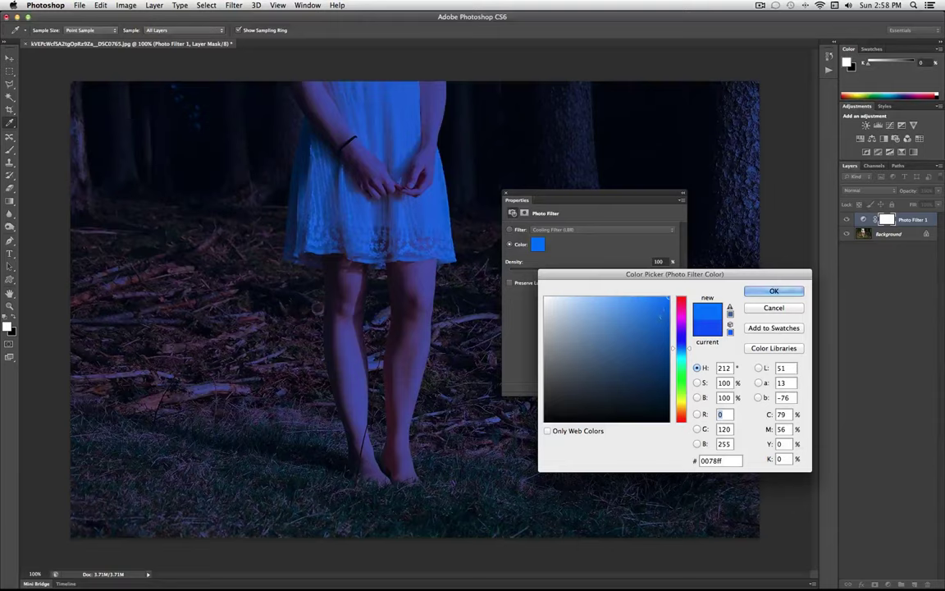
click(689, 349)
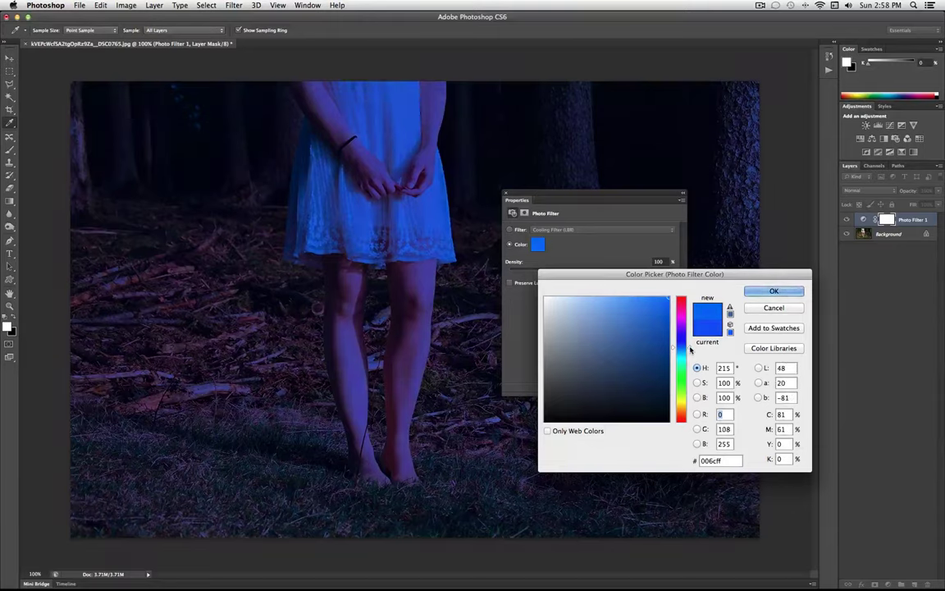
click(688, 349)
drag(680, 276, 592, 234)
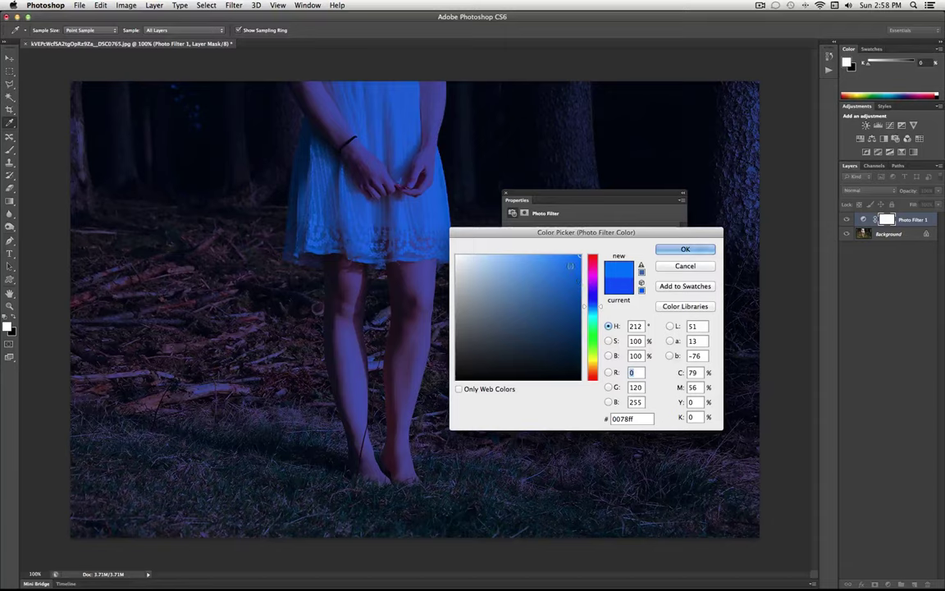
mouse_move(570, 268)
mouse_down()
mouse_move(572, 275)
mouse_move(574, 266)
mouse_up()
click(685, 248)
key(b)
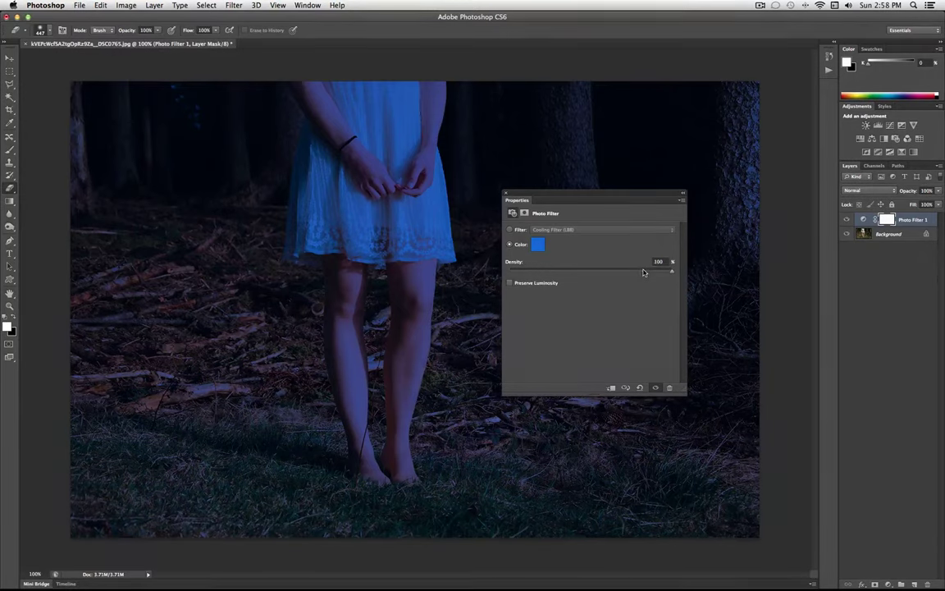
Toggle Preserve Luminosity on and back off, then close the Photo Filter settings
click(519, 283)
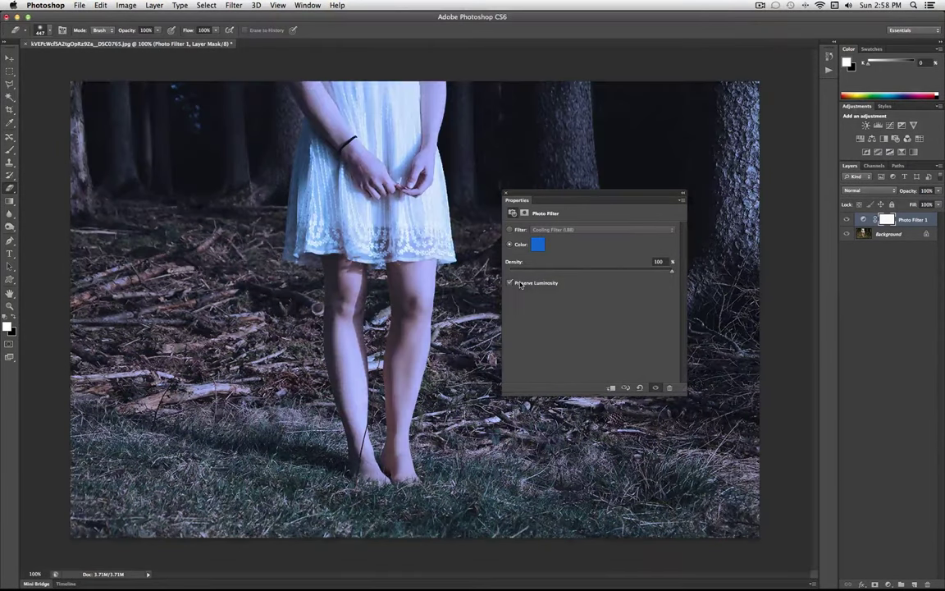
click(510, 283)
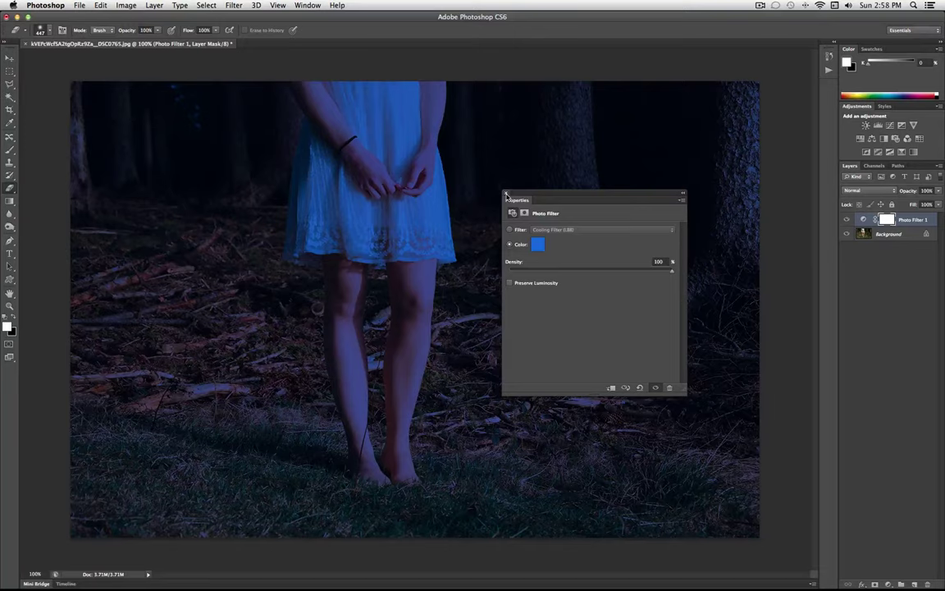
click(506, 196)
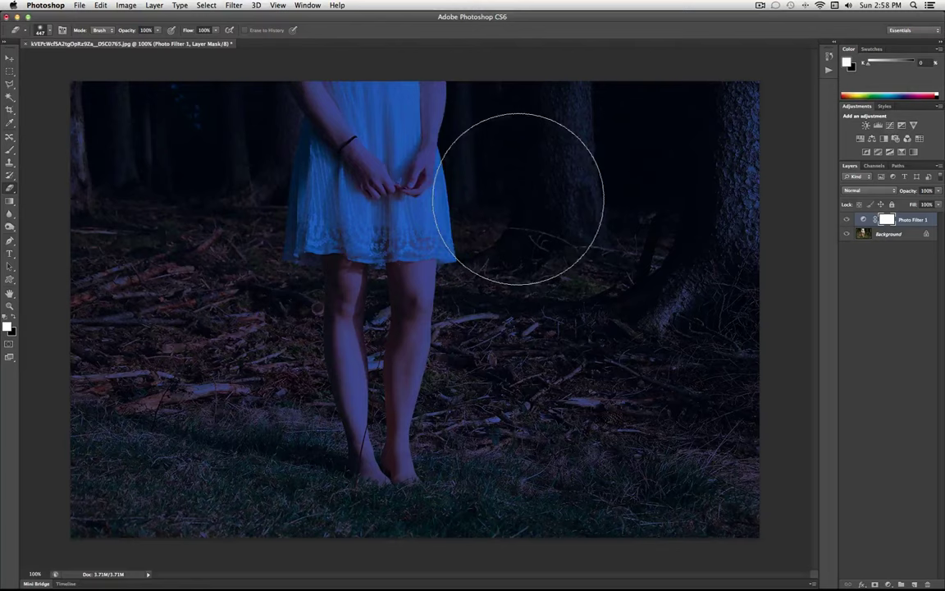
Add a Brightness/Contrast adjustment layer above Photo Filter 1
click(160, 7)
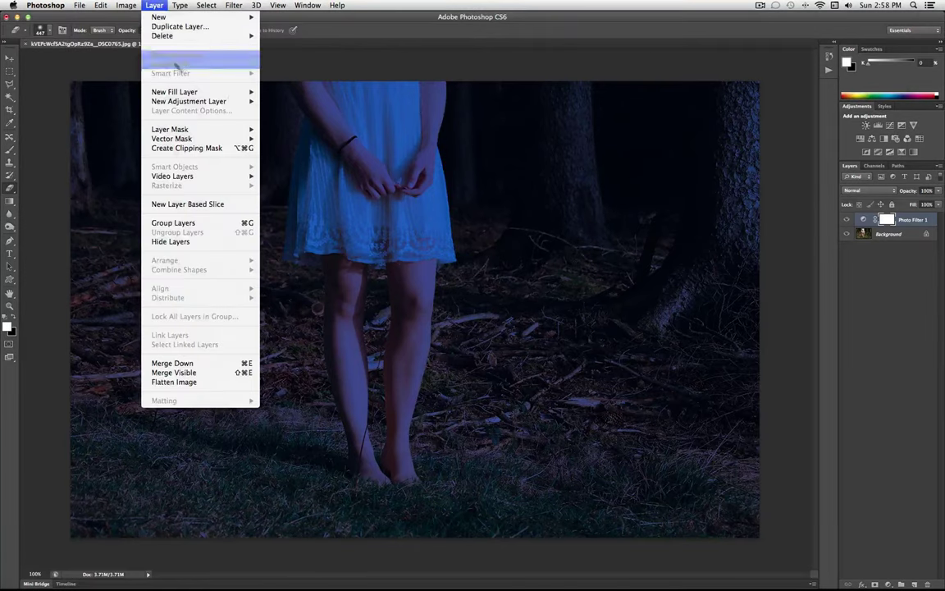
mouse_move(240, 105)
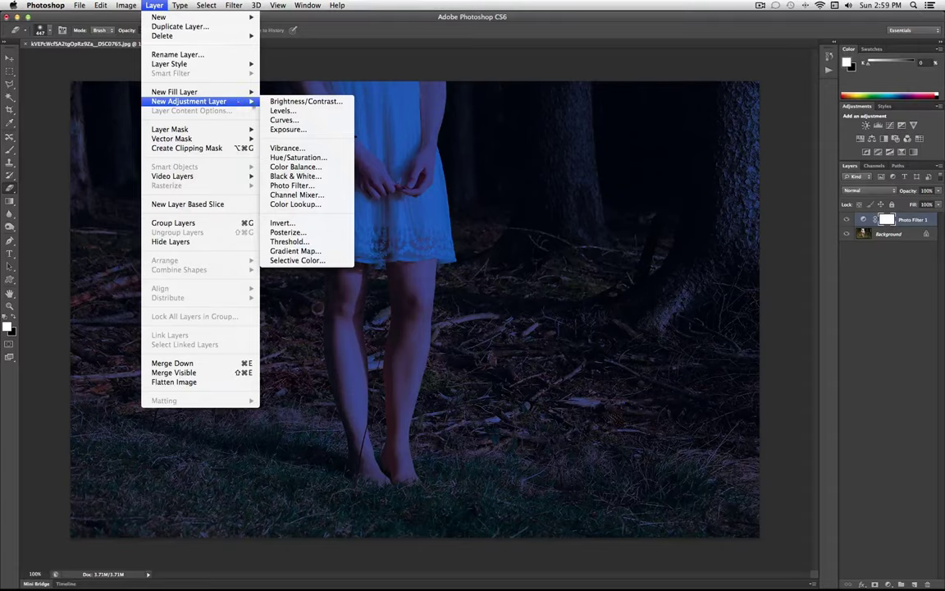
click(326, 101)
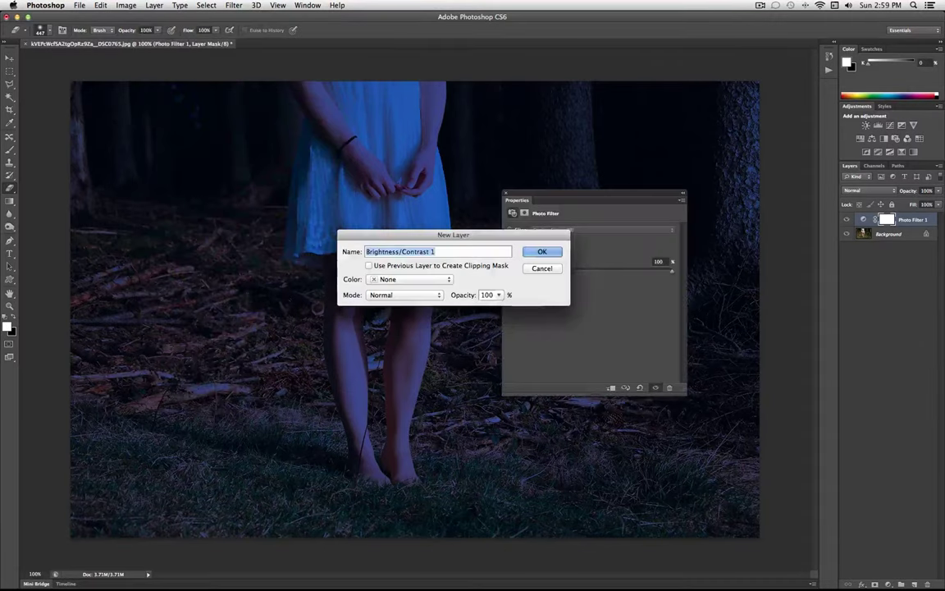
click(551, 250)
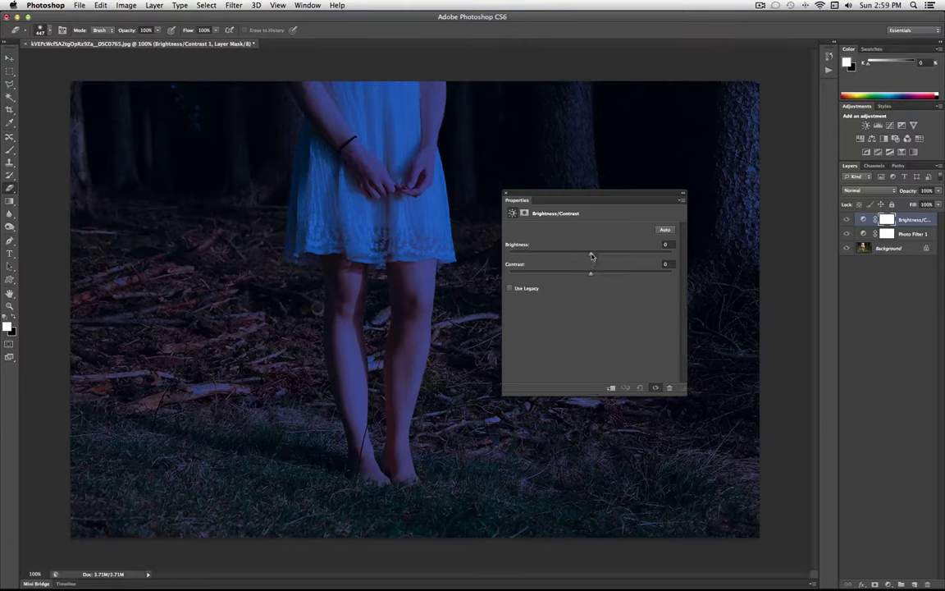
Experiment with contrast and legacy mode, settling on Brightness 4, Contrast 44, legacy off
drag(589, 276, 601, 258)
drag(593, 274, 618, 275)
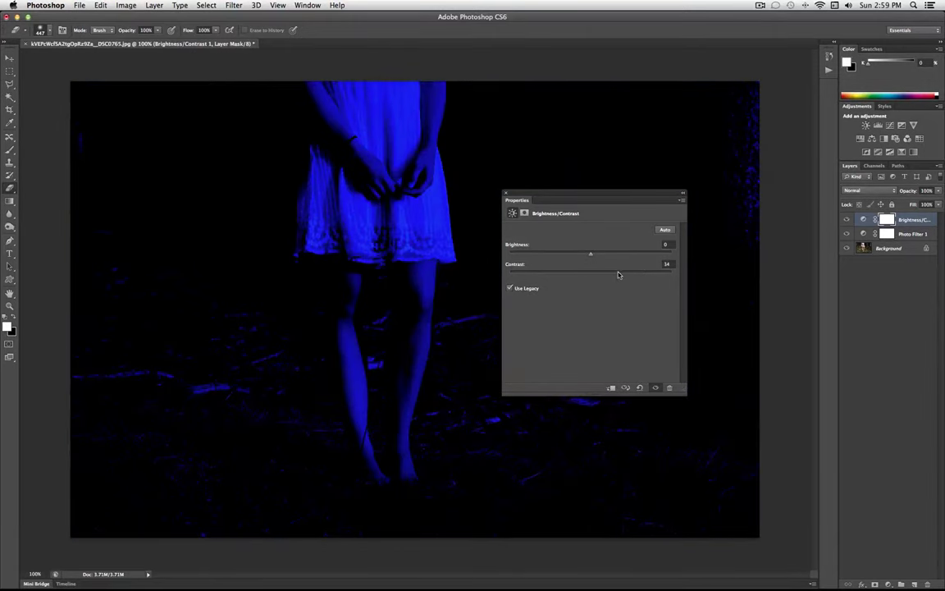
click(510, 289)
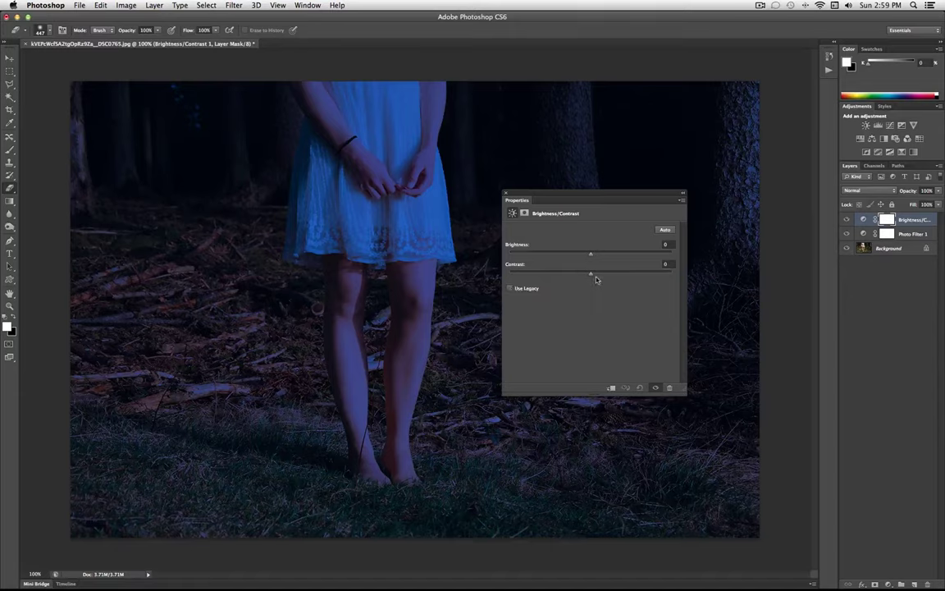
drag(595, 276, 755, 274)
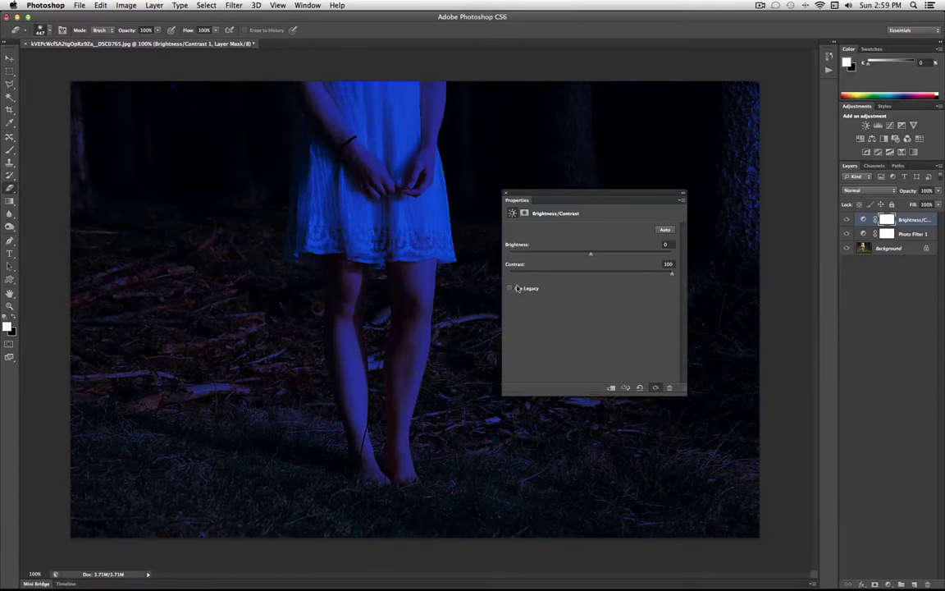
click(510, 288)
drag(591, 275, 672, 273)
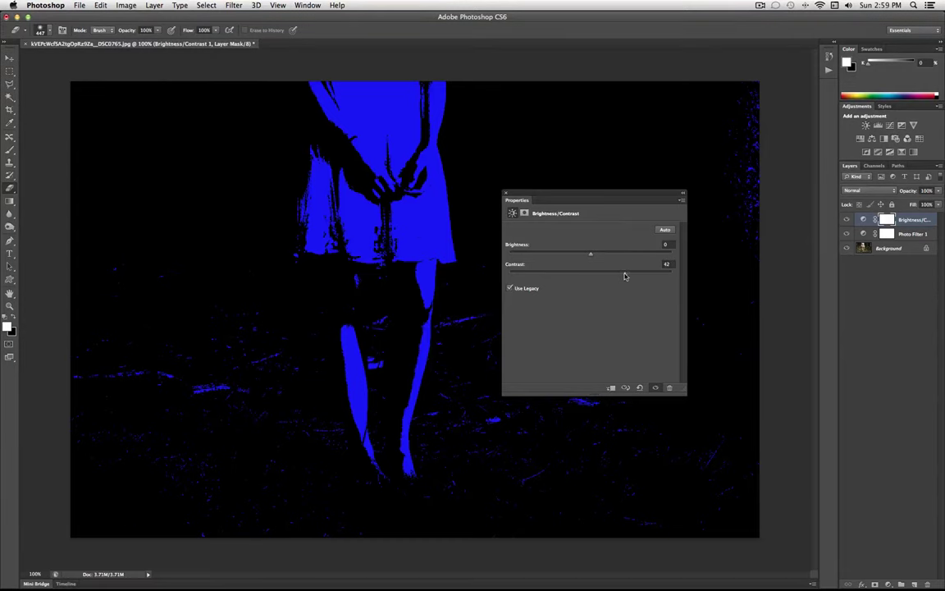
click(604, 274)
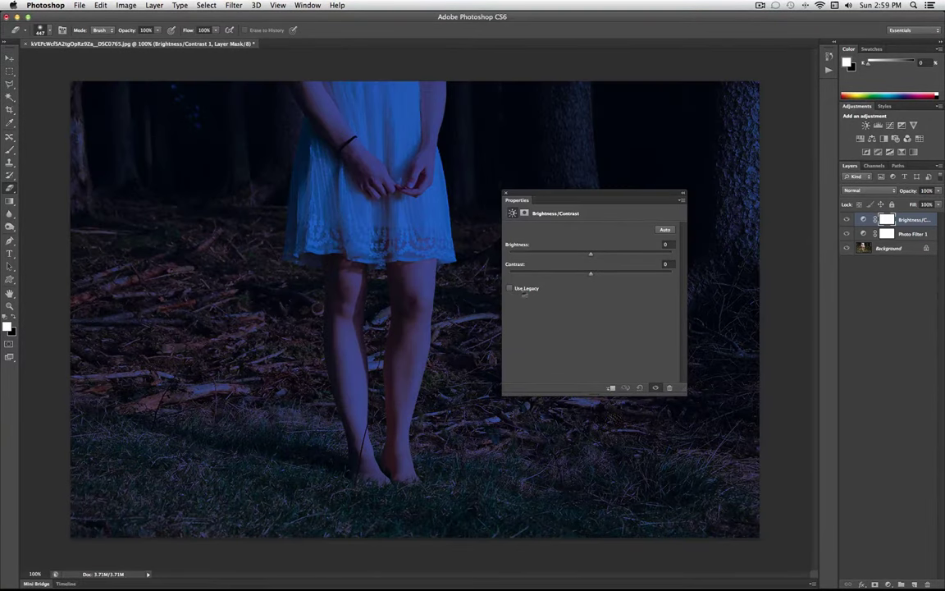
drag(591, 276, 621, 275)
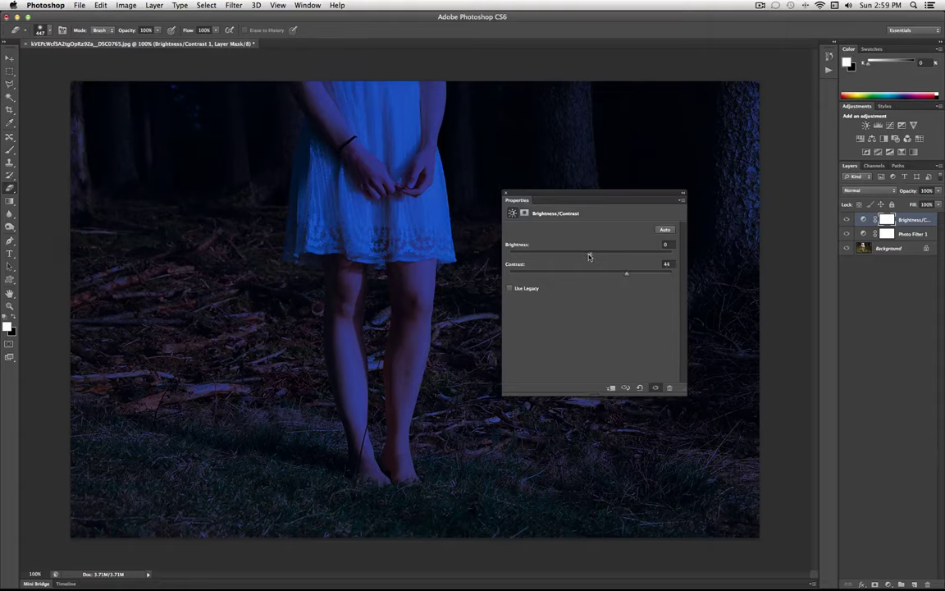
Close the settings and hide then show the Brightness/Contrast layer to compare
click(506, 195)
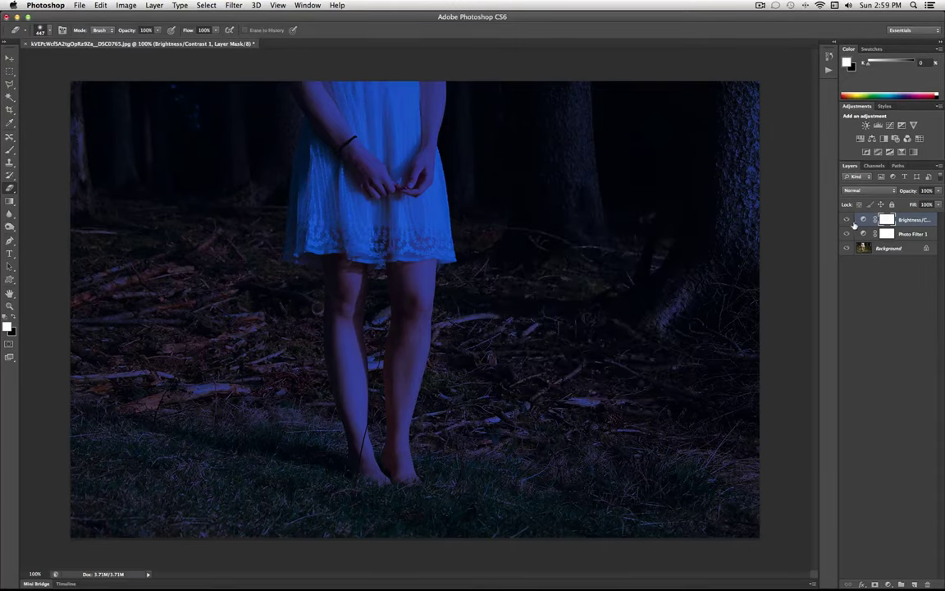
click(848, 220)
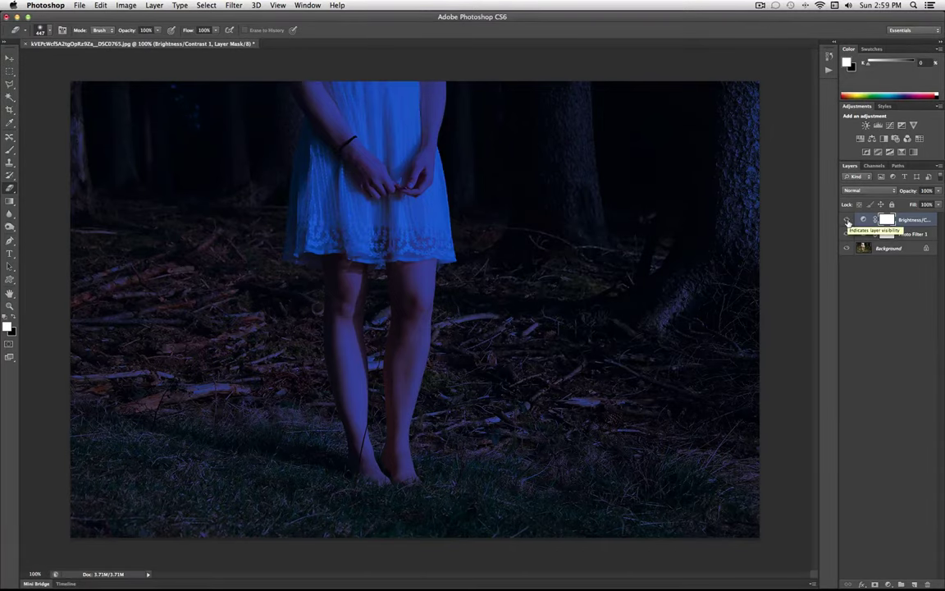
click(848, 220)
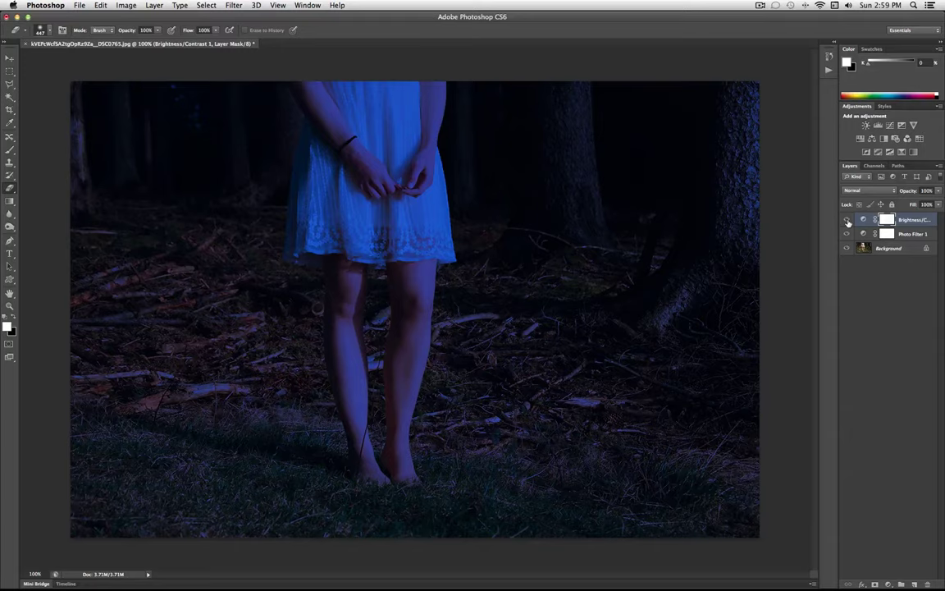
Convert the Background layer into a smart object named Layer 2
click(889, 250)
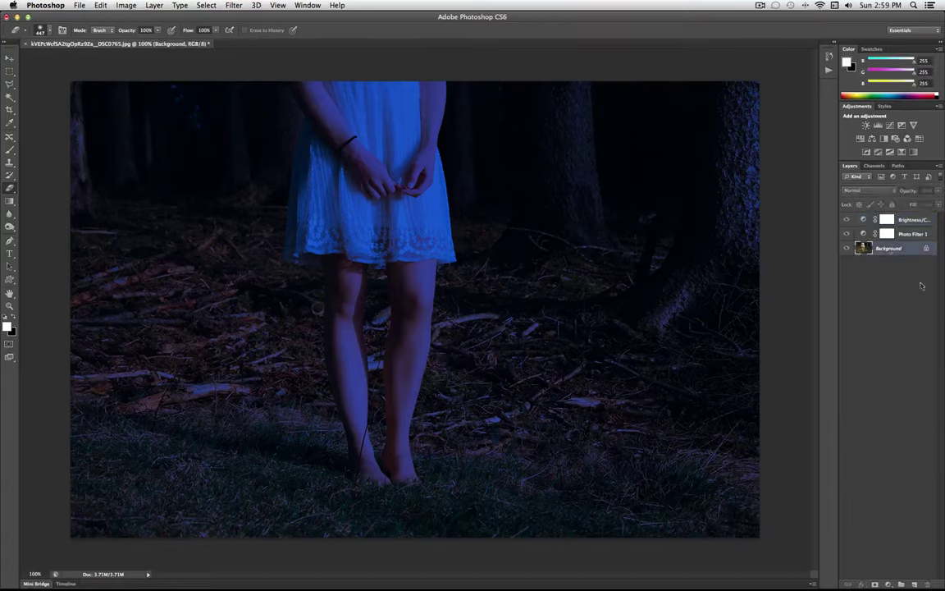
right_click(889, 250)
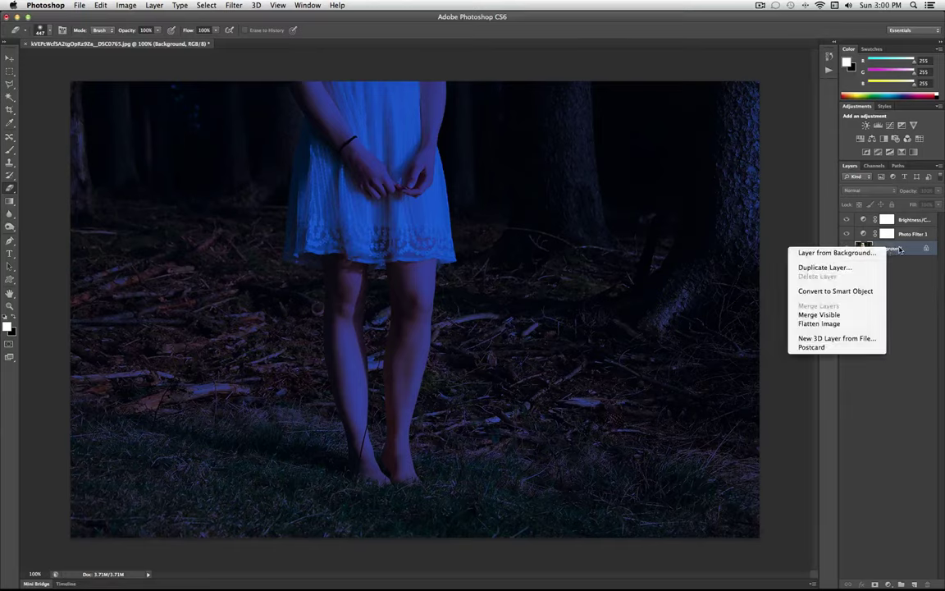
click(858, 292)
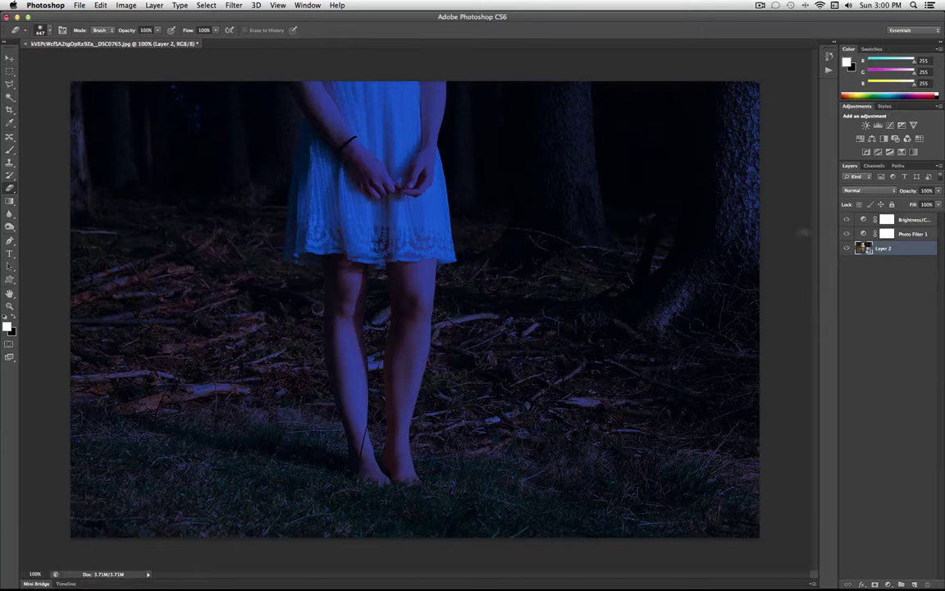
Browse the Filter menu's Blur options
click(233, 5)
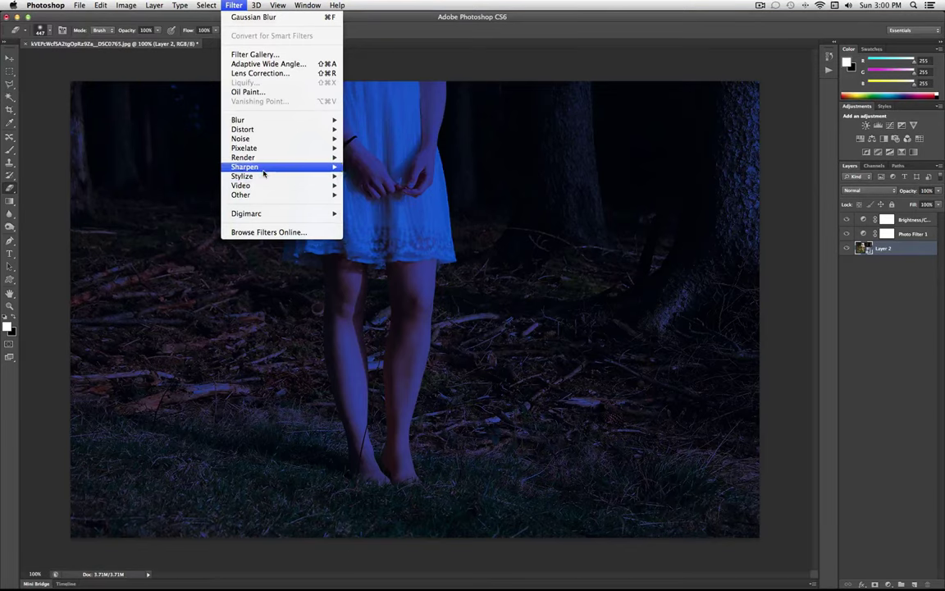
mouse_move(264, 172)
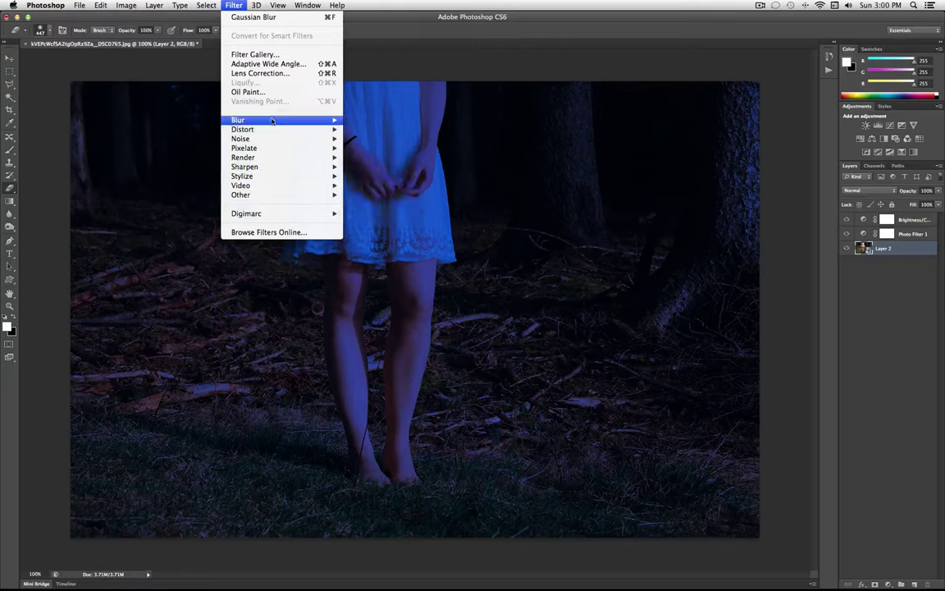
mouse_move(273, 121)
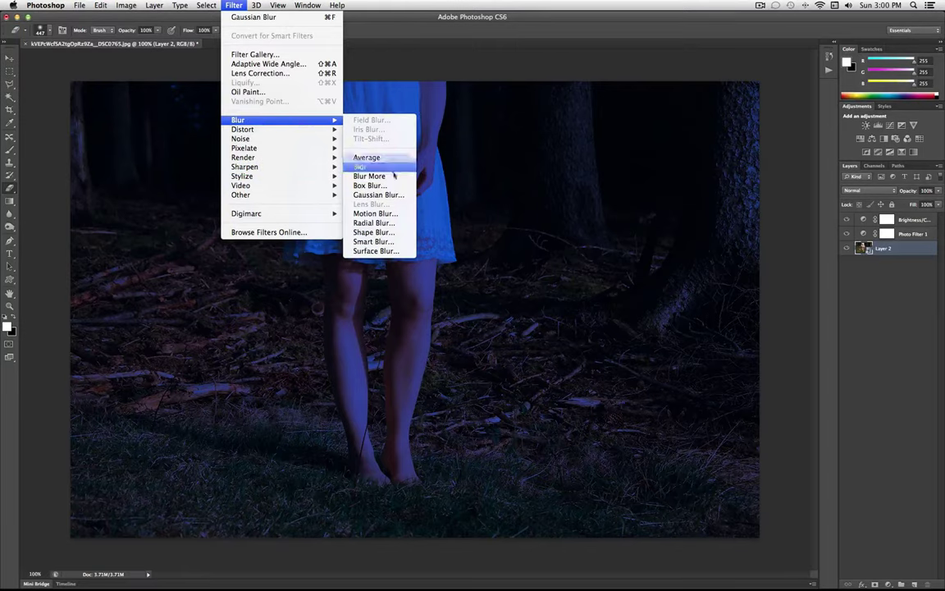
Apply a very slight Gaussian Blur smart filter to Layer 2
click(378, 195)
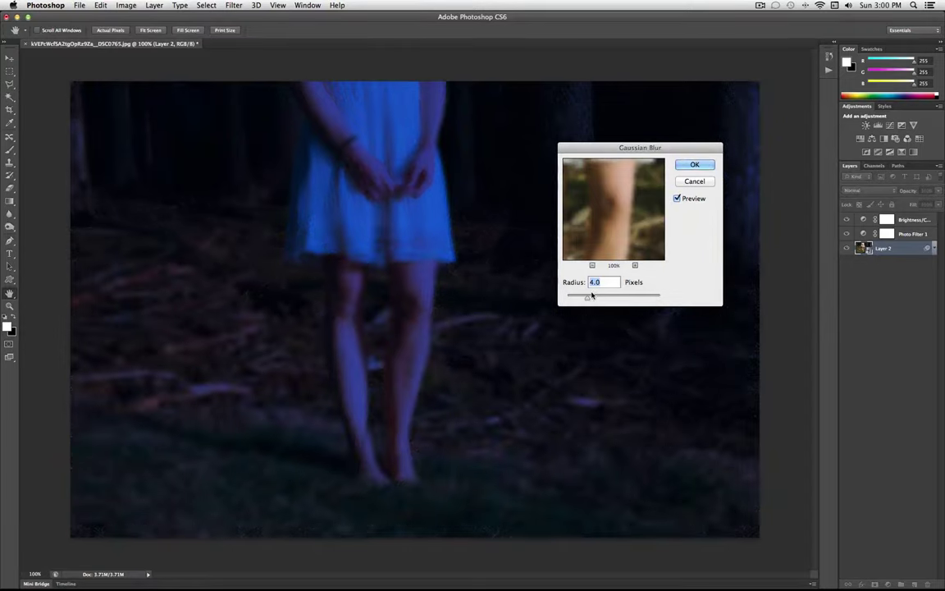
drag(587, 298, 599, 300)
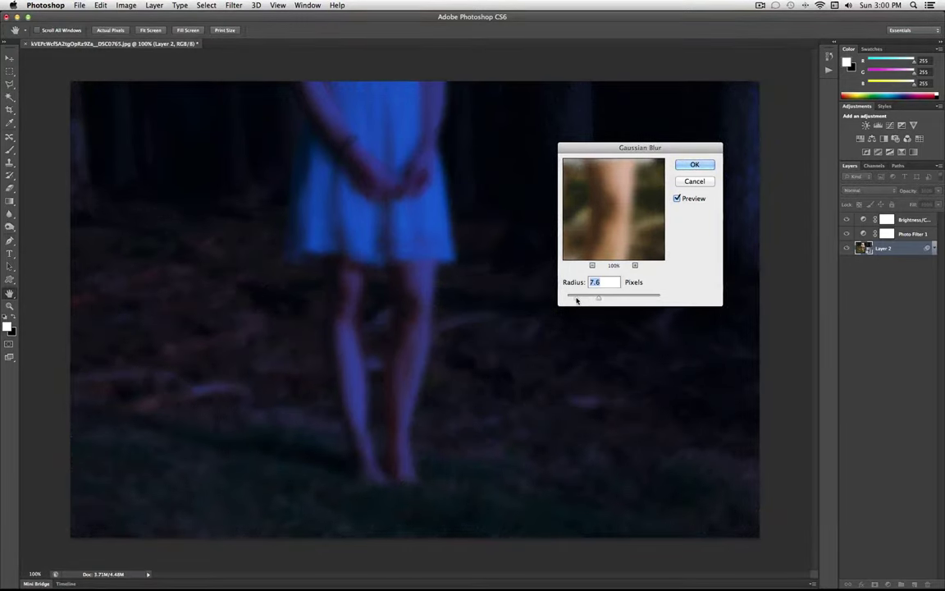
key(shift+Down)
drag(596, 299, 570, 301)
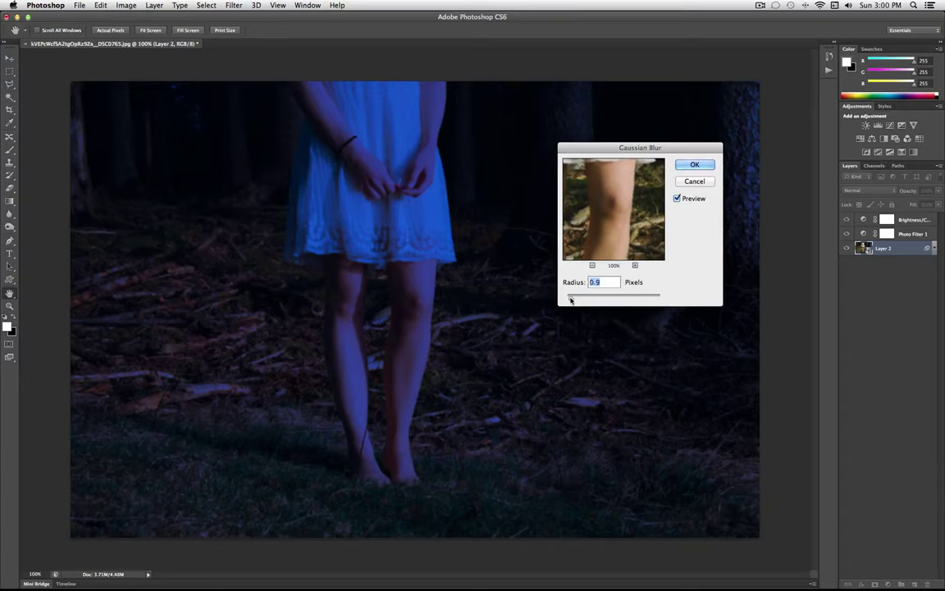
click(695, 164)
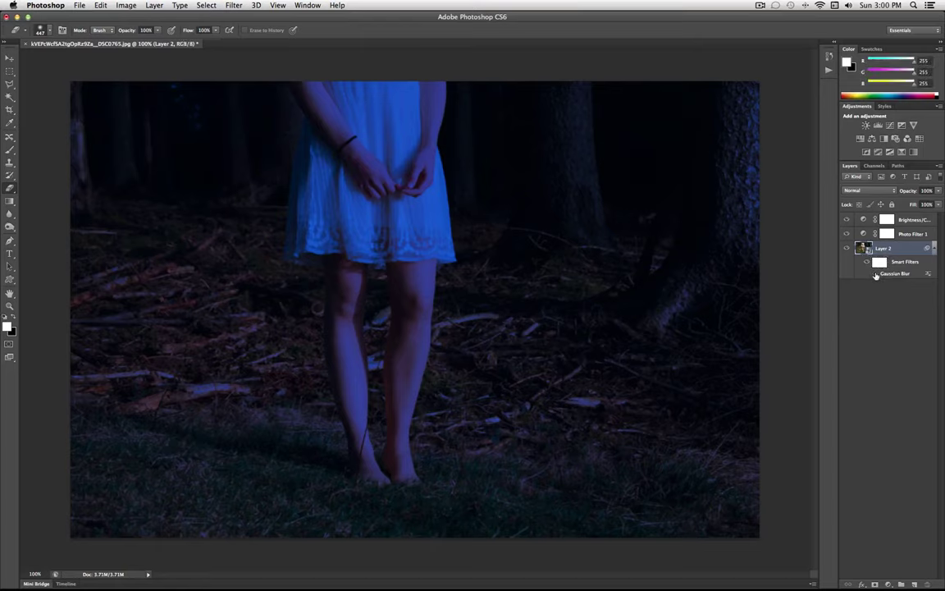
Lower the Gaussian Blur's blending opacity to 89%
double_click(928, 276)
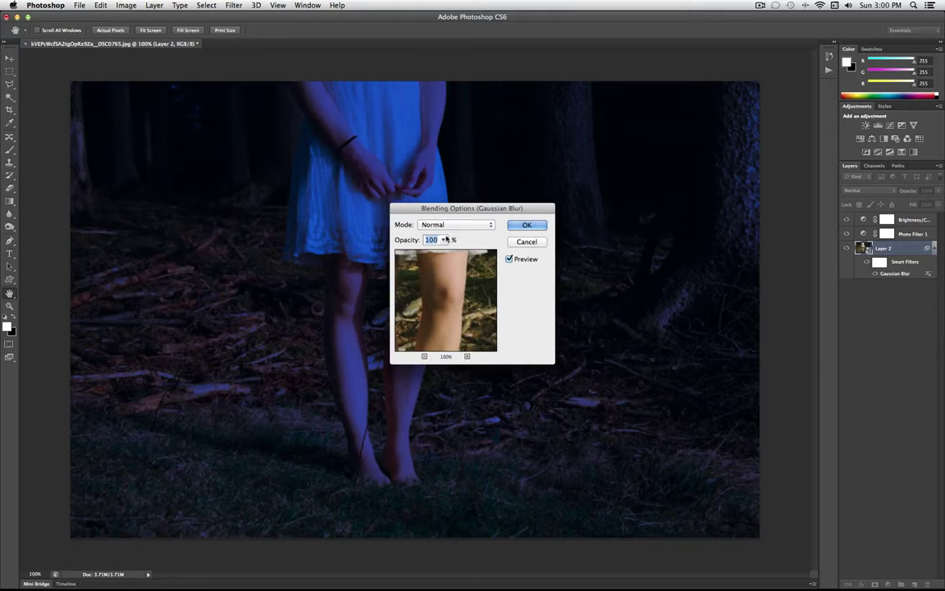
drag(462, 208, 553, 242)
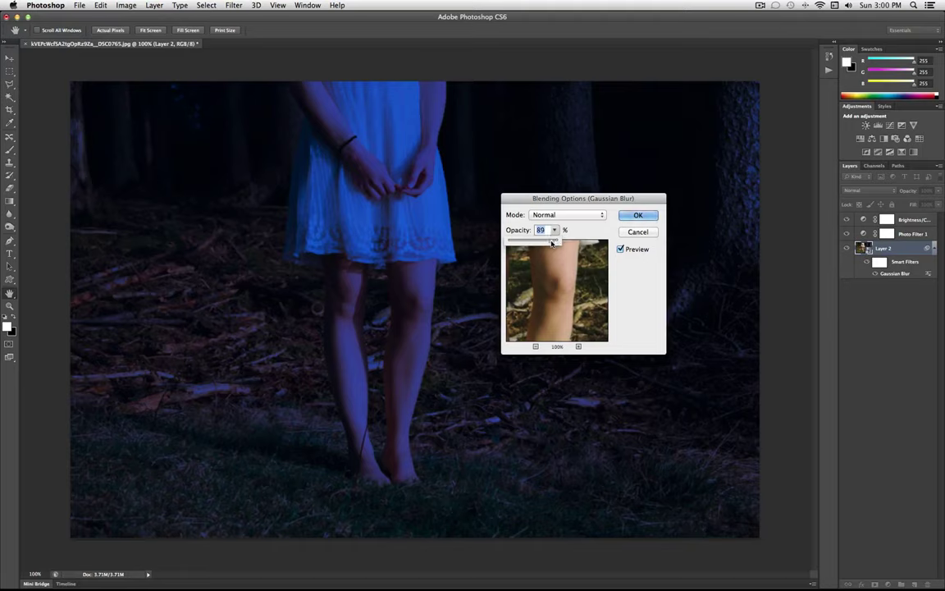
click(638, 215)
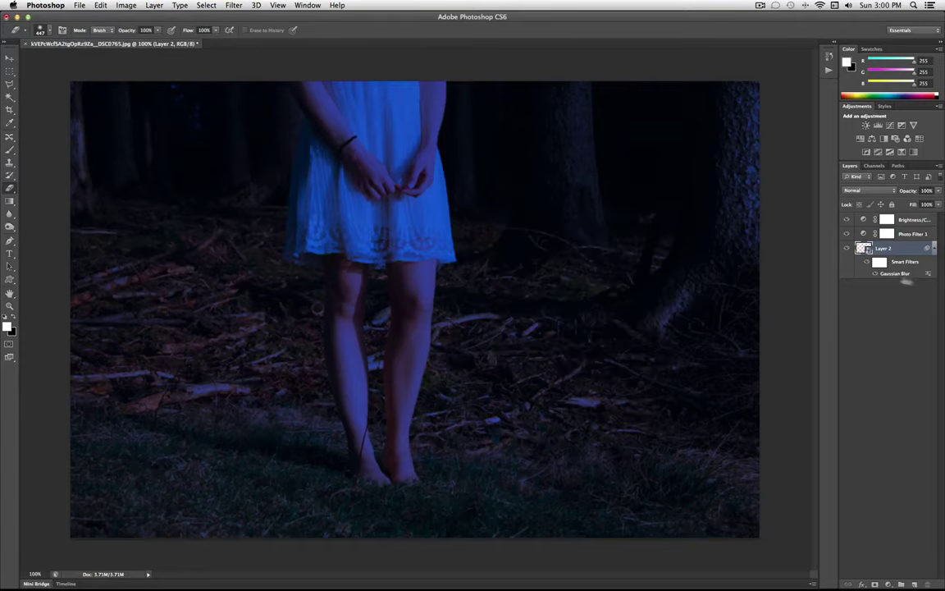
Target the smart filter mask with the Brush at 100% flow and black as the colour
click(880, 262)
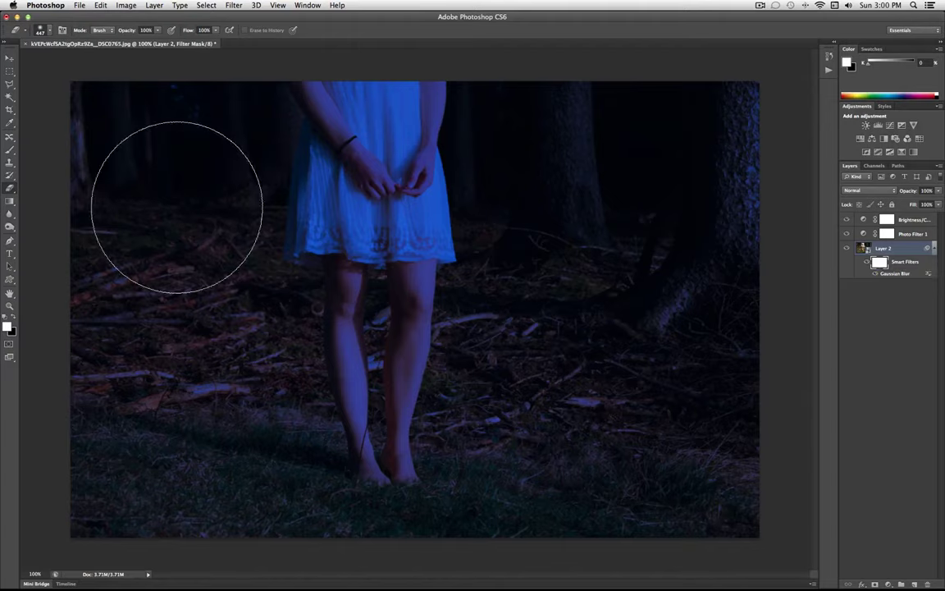
click(11, 152)
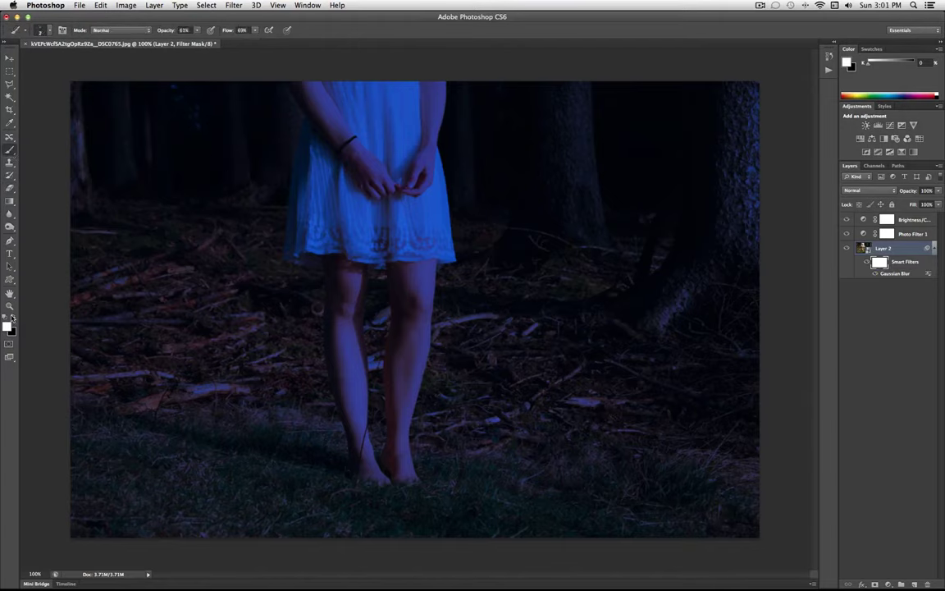
click(45, 30)
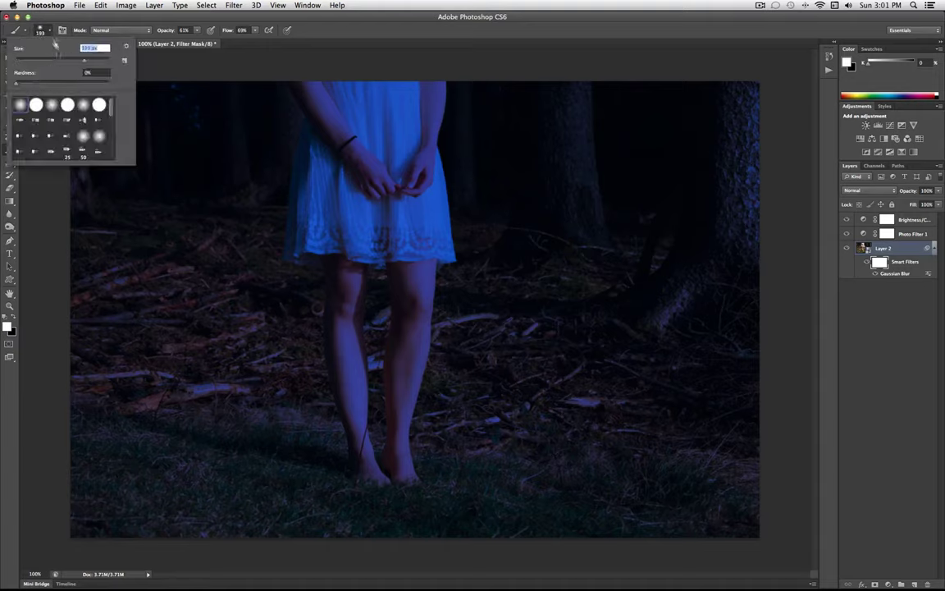
click(46, 31)
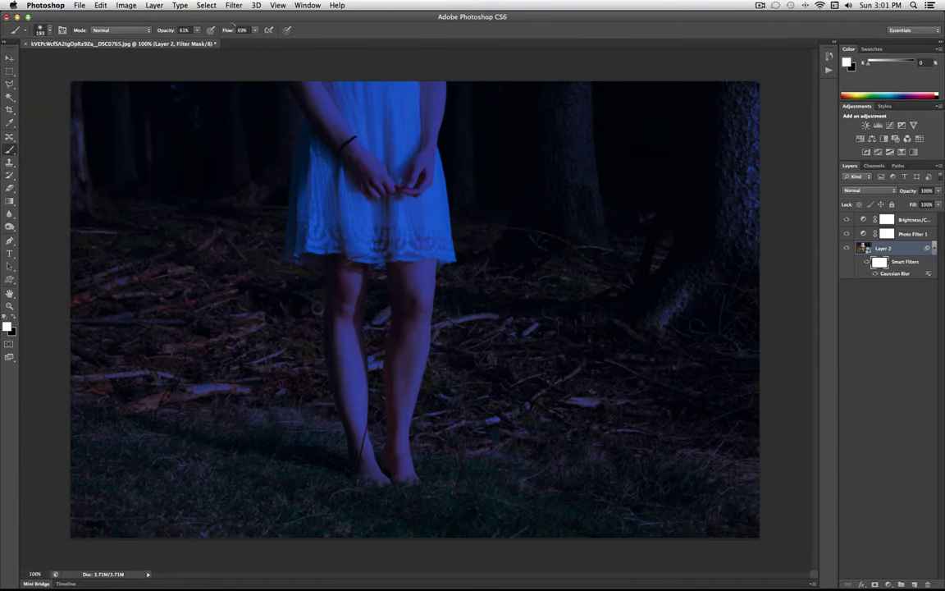
click(255, 31)
drag(233, 37, 250, 37)
click(197, 30)
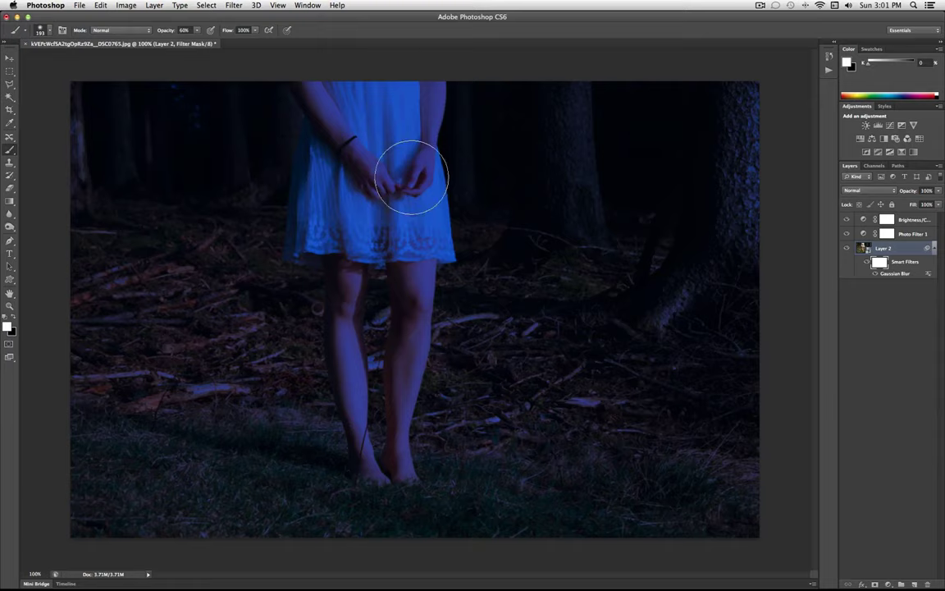
click(13, 318)
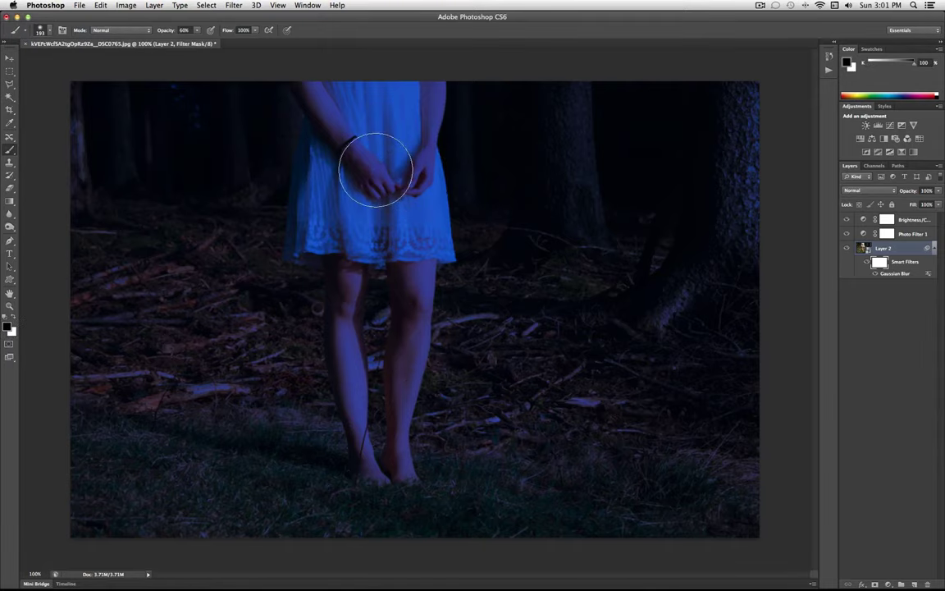
Paint out the blur on the girl's hands, arm, dress and legs, shrinking the brush below 193 px
mouse_move(376, 170)
mouse_down()
mouse_move(369, 179)
mouse_move(369, 158)
mouse_move(327, 105)
mouse_move(411, 158)
mouse_move(405, 211)
mouse_move(397, 120)
mouse_move(408, 169)
mouse_up()
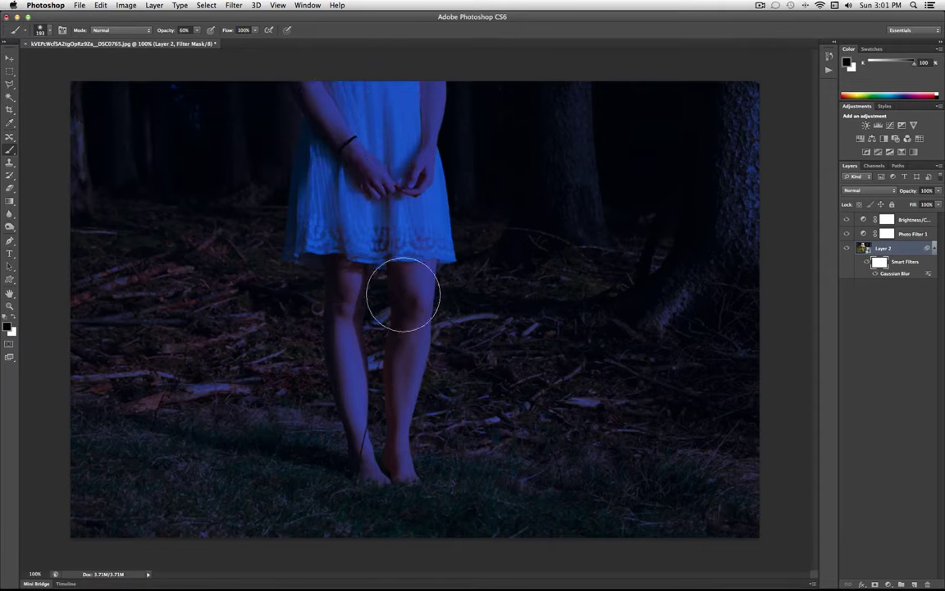
mouse_move(403, 294)
mouse_down()
mouse_move(401, 440)
mouse_move(380, 402)
mouse_move(379, 222)
mouse_move(361, 107)
mouse_move(339, 88)
mouse_move(404, 192)
mouse_up()
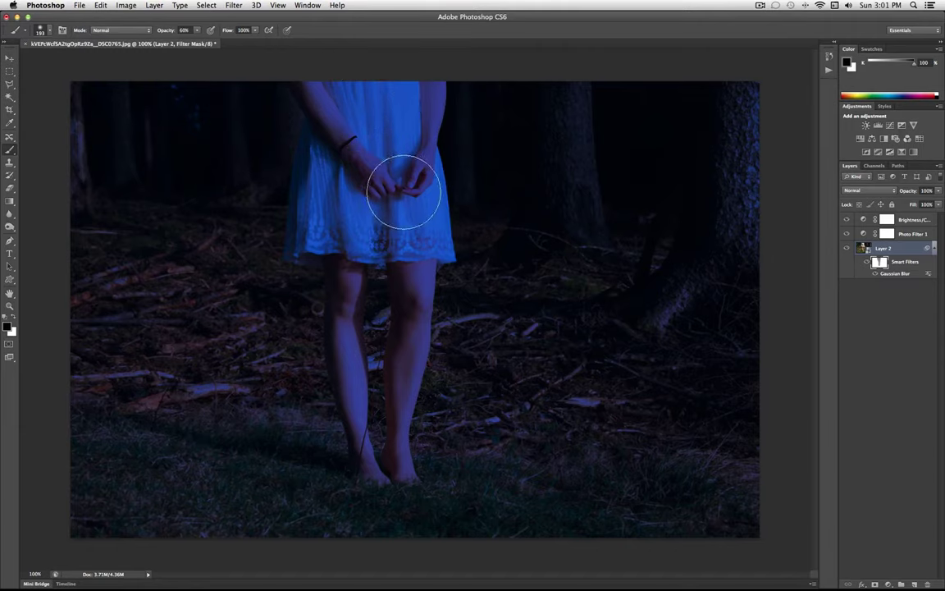
click(51, 33)
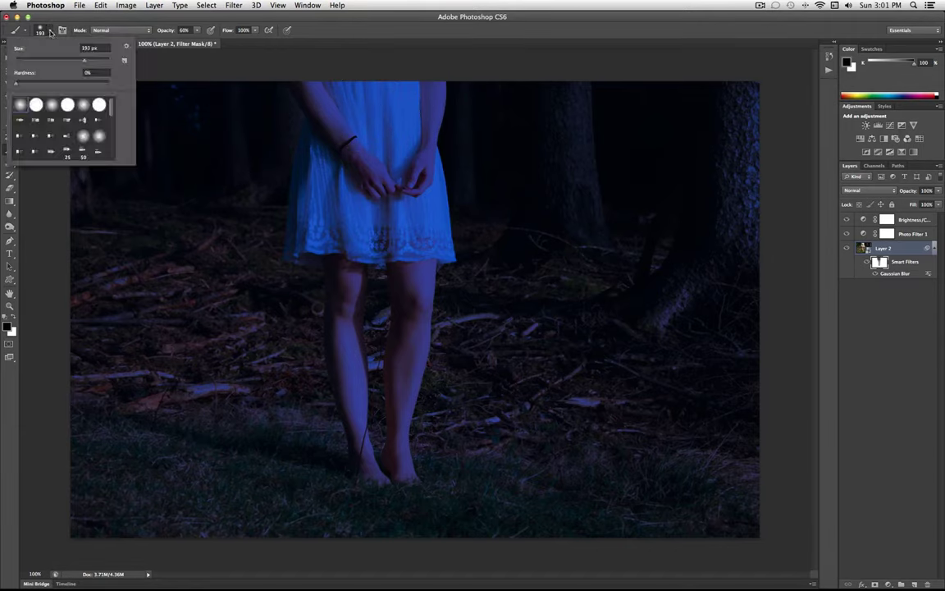
drag(69, 60, 67, 62)
click(316, 246)
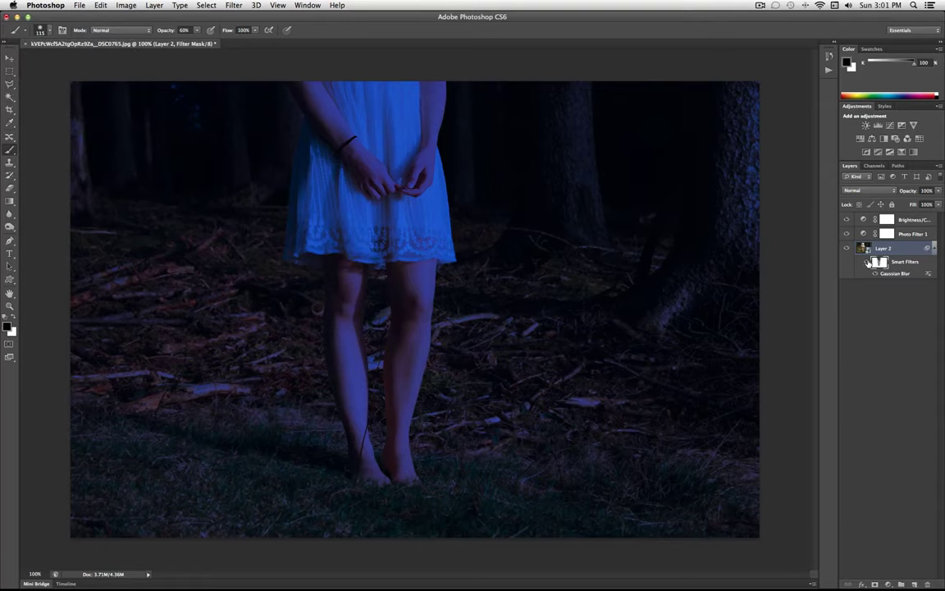
key(super+2)
key(x)
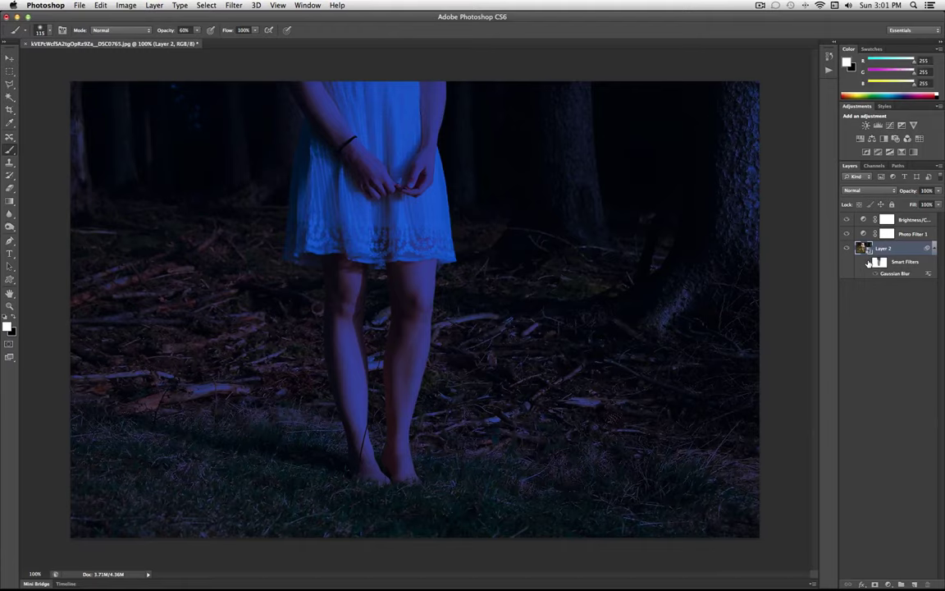
Raise the Brightness/Contrast 1 brightness to 23, keeping contrast 44, and dismiss the pixel-data warning
click(915, 221)
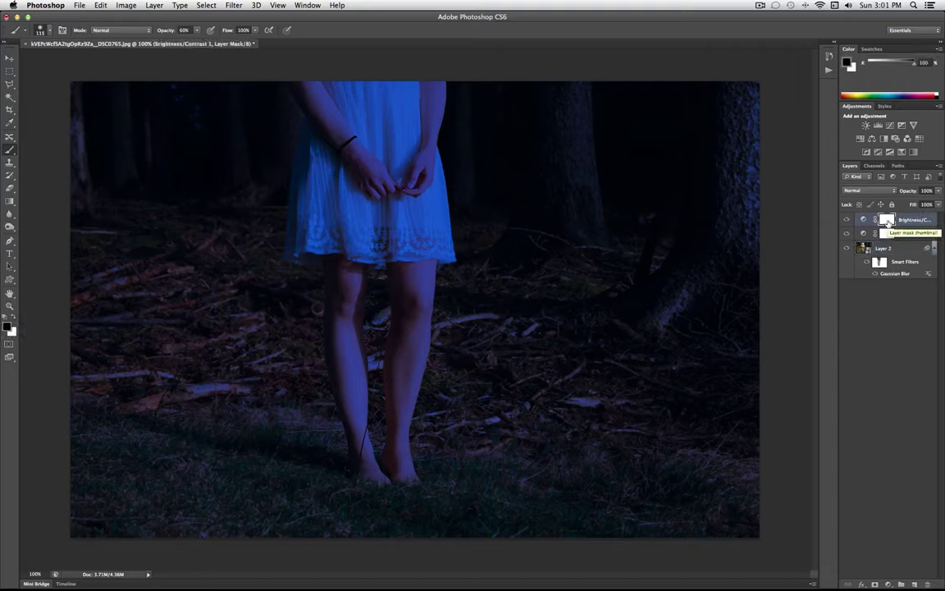
double_click(887, 220)
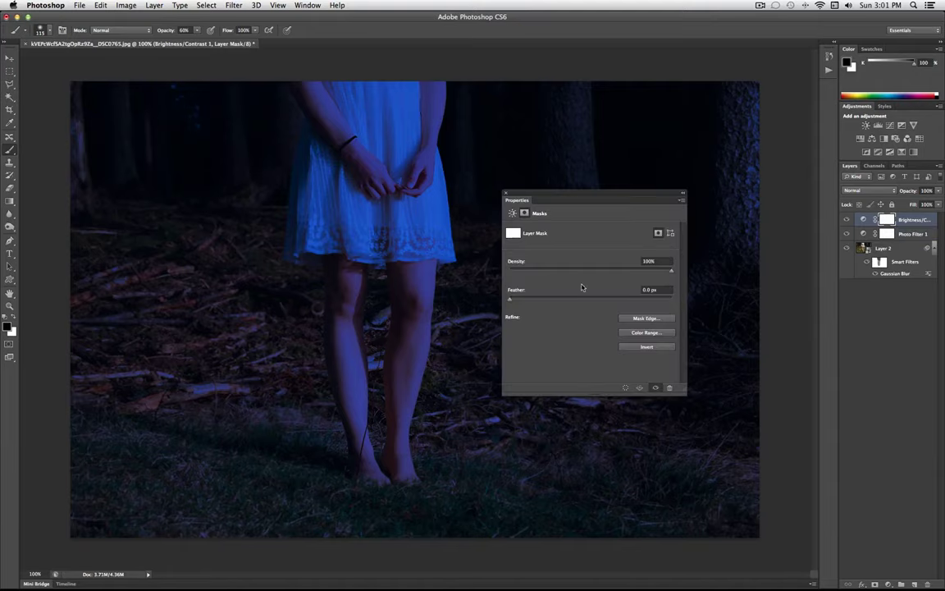
click(506, 192)
double_click(864, 220)
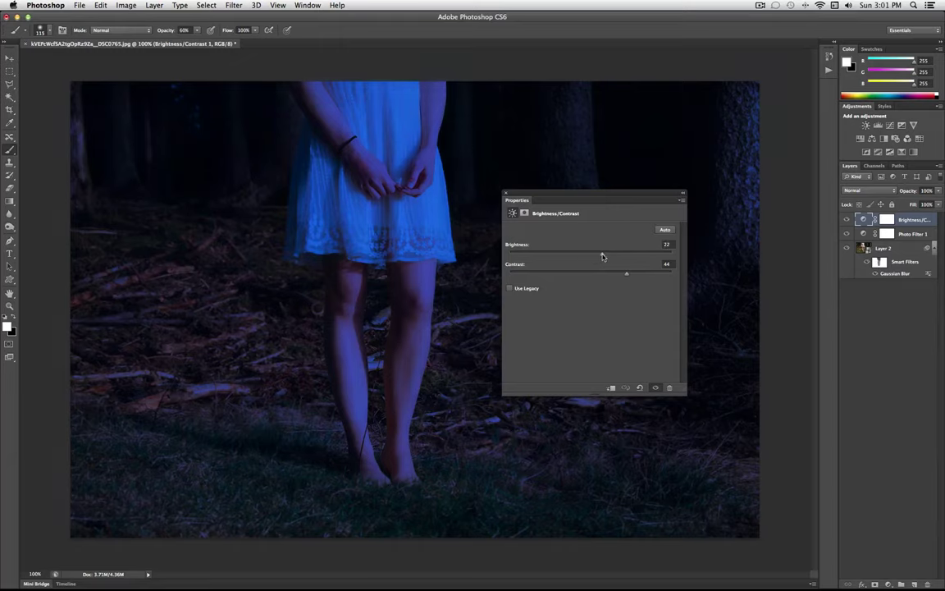
click(505, 193)
click(533, 143)
click(542, 197)
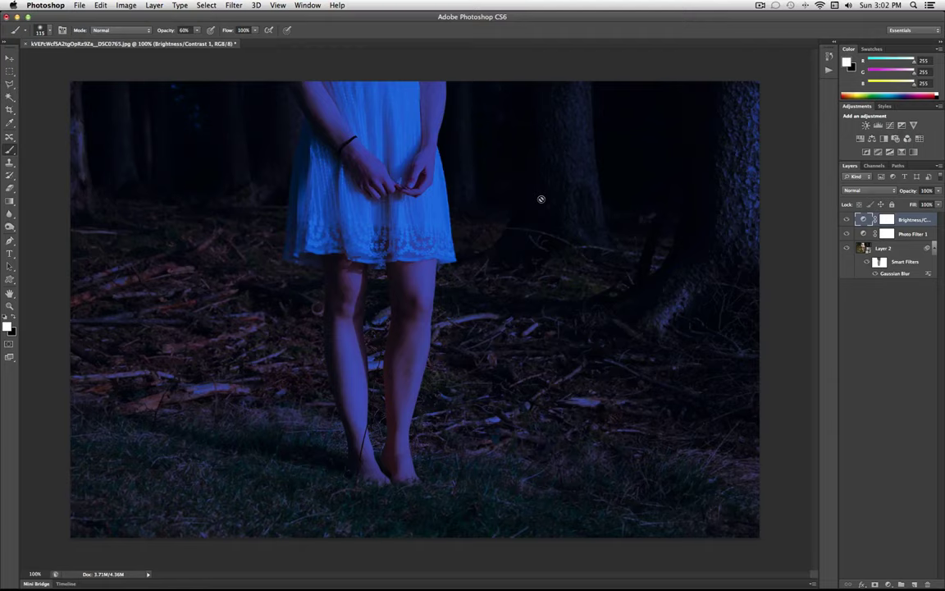
Add a new empty Layer 3 at the top of the layer stack
click(153, 5)
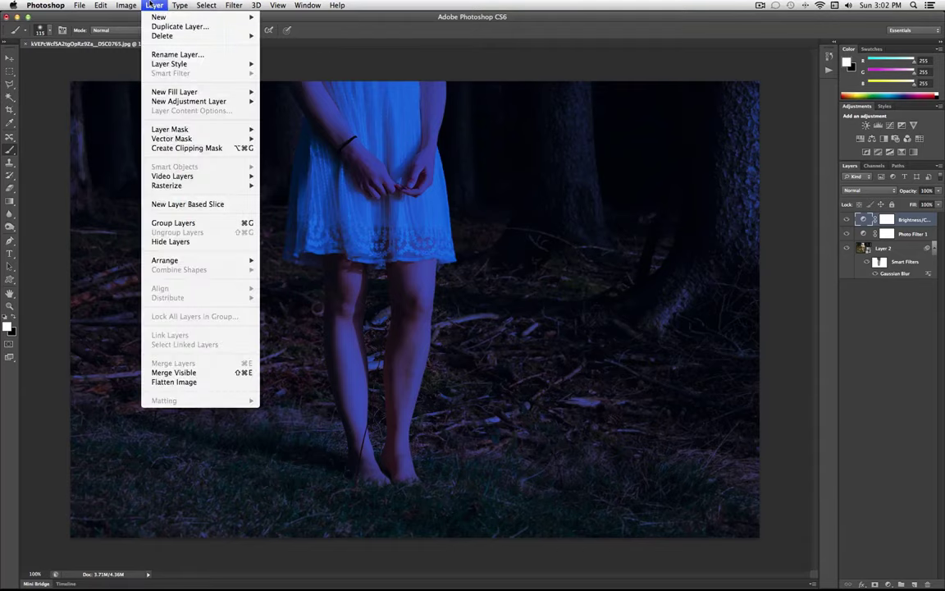
mouse_move(160, 17)
click(279, 19)
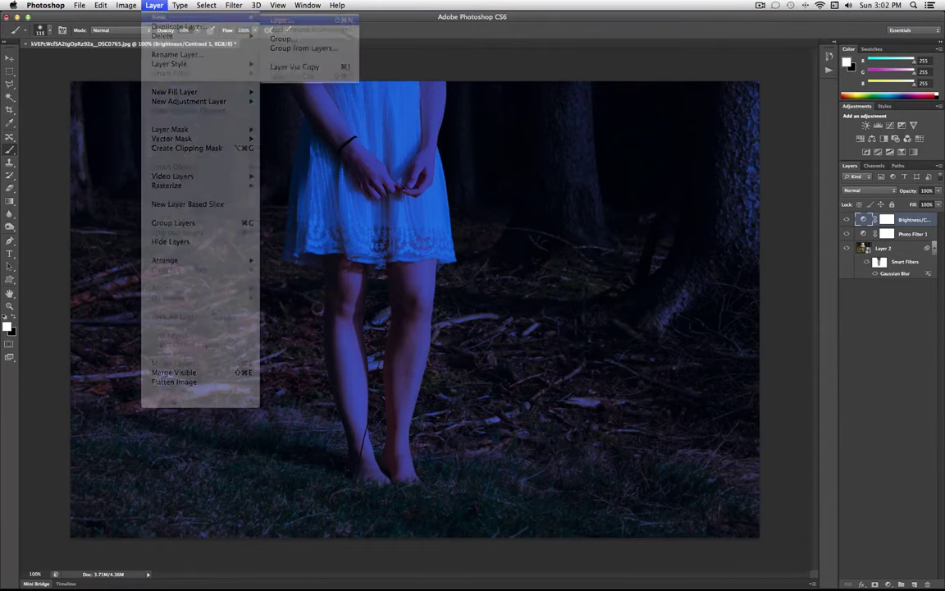
click(558, 251)
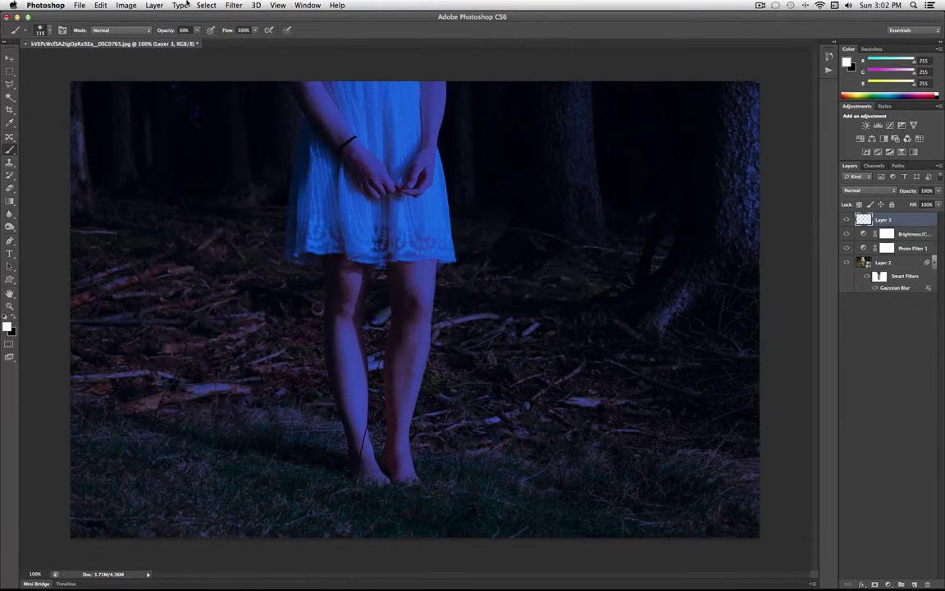
Apply the merged image to Layer 3 in Multiply mode at 100% opacity
click(126, 5)
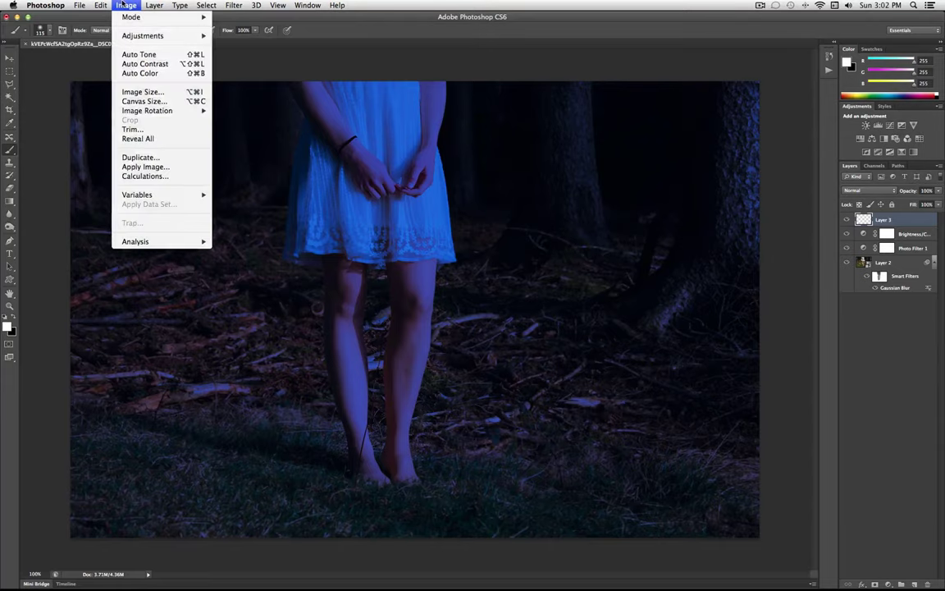
click(171, 154)
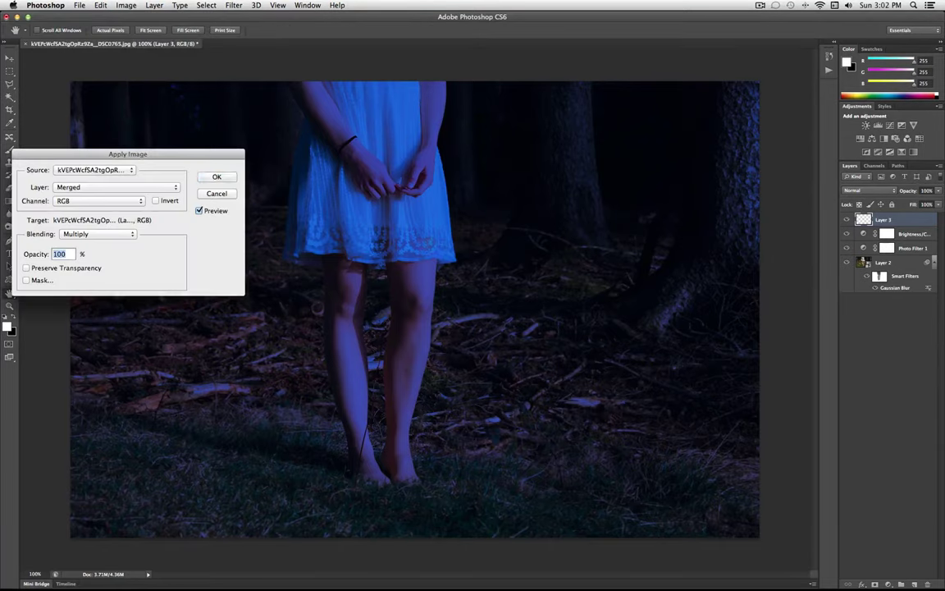
click(226, 177)
key(b)
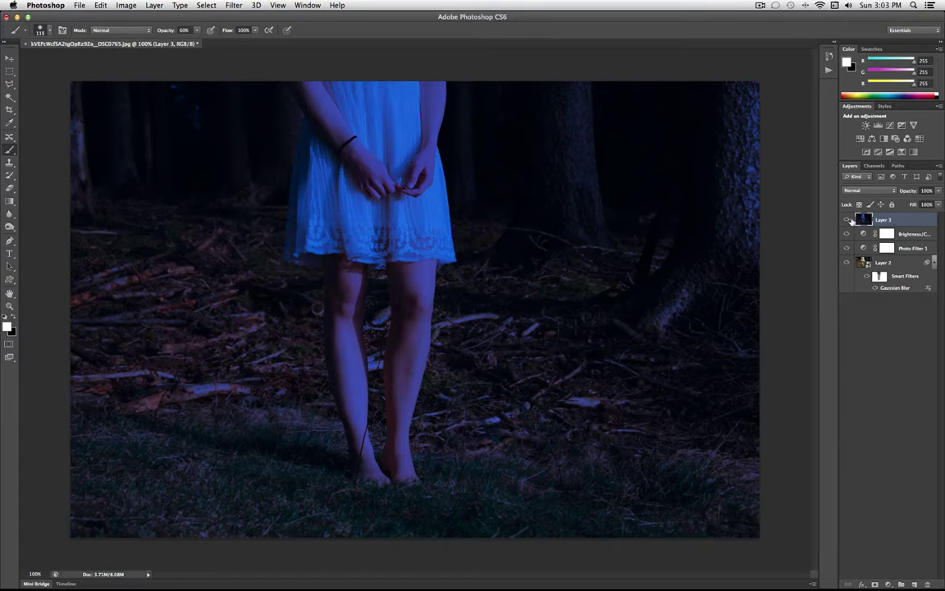
Start Lighting Effects and move the spot light up and right over the girl's legs
click(235, 5)
mouse_move(283, 157)
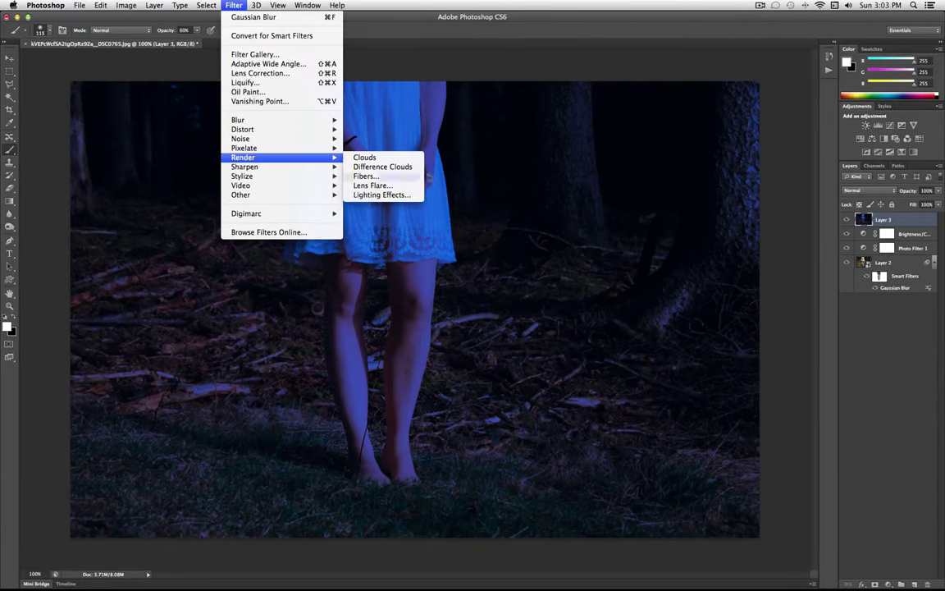
click(379, 194)
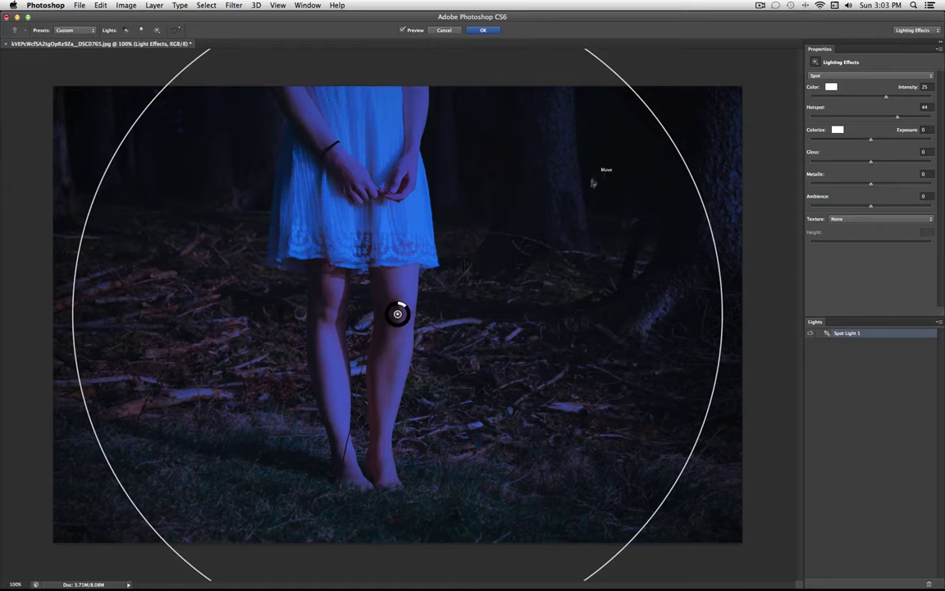
drag(398, 314, 432, 291)
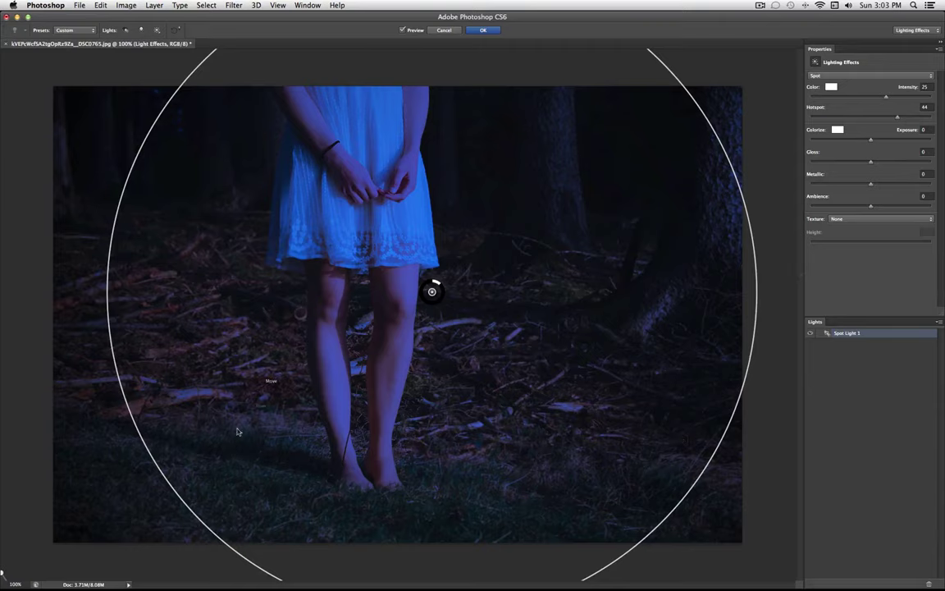
Change the light type to Point, then to Infinite
click(861, 76)
click(861, 79)
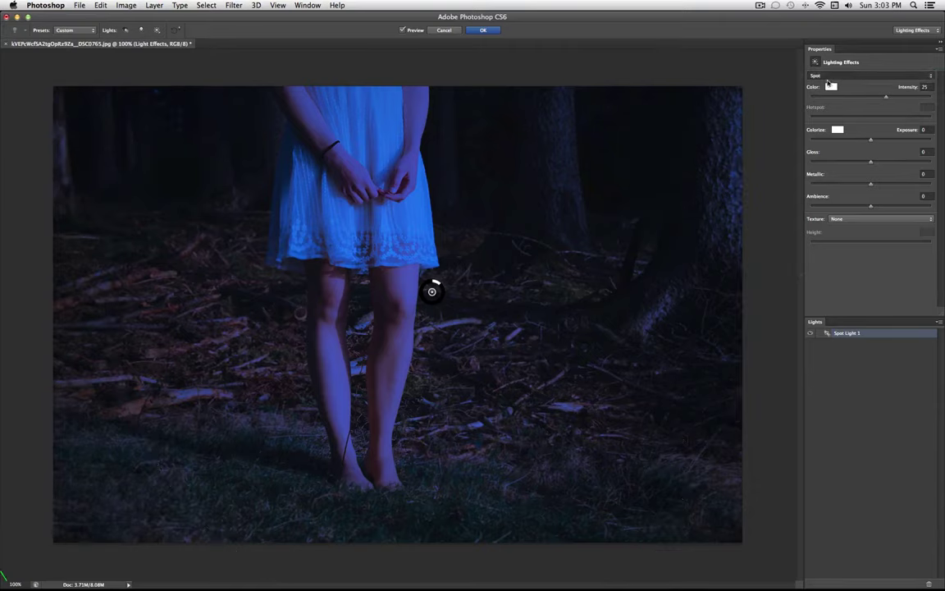
click(831, 77)
click(831, 74)
click(833, 77)
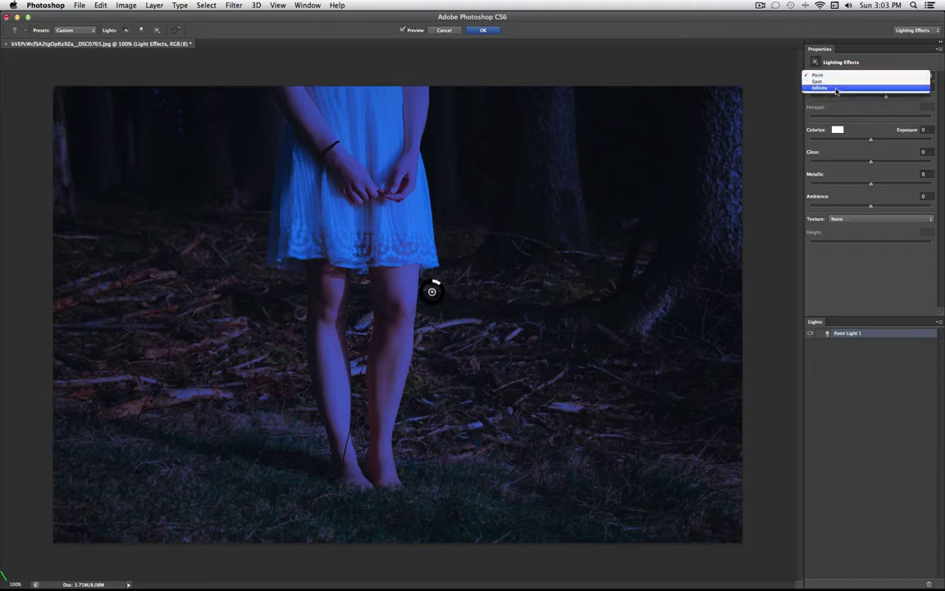
click(835, 76)
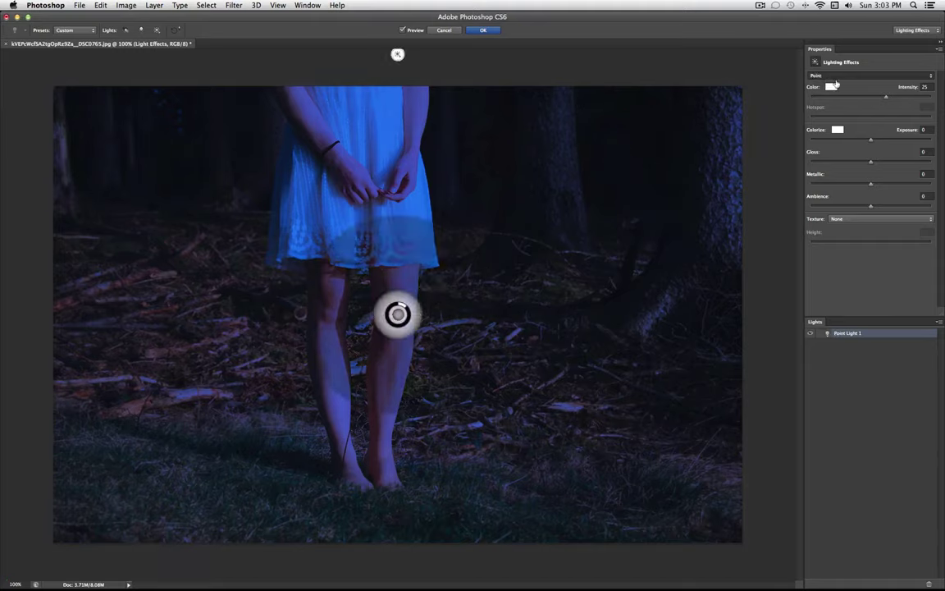
click(836, 76)
click(840, 69)
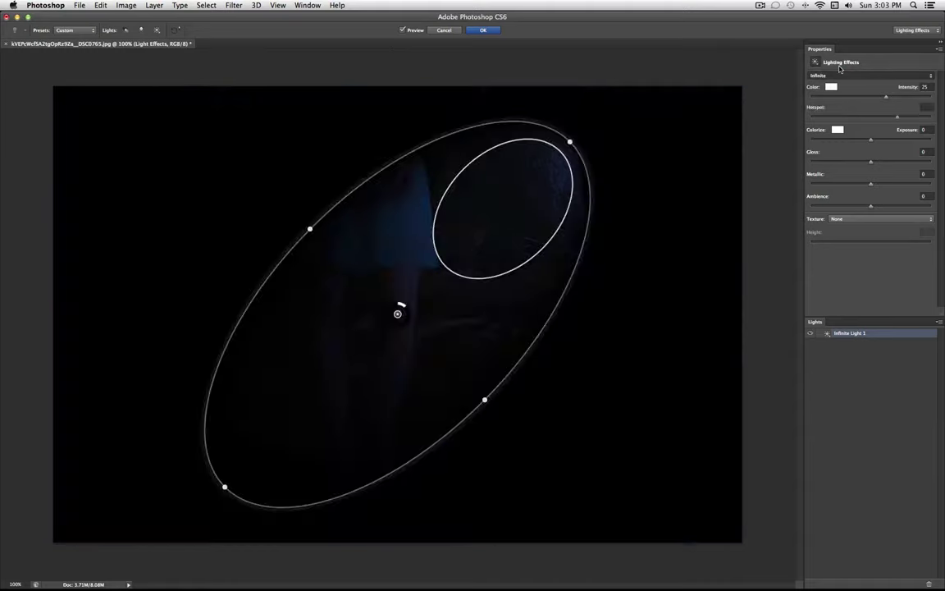
Switch the light back to Spot, try Point again, then return to Spot
click(840, 74)
click(840, 68)
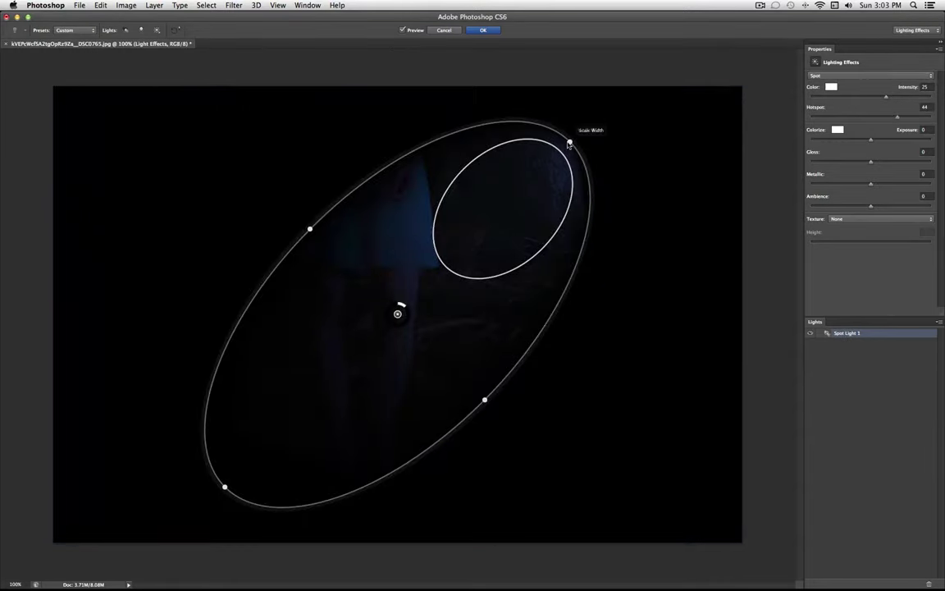
click(830, 76)
click(833, 70)
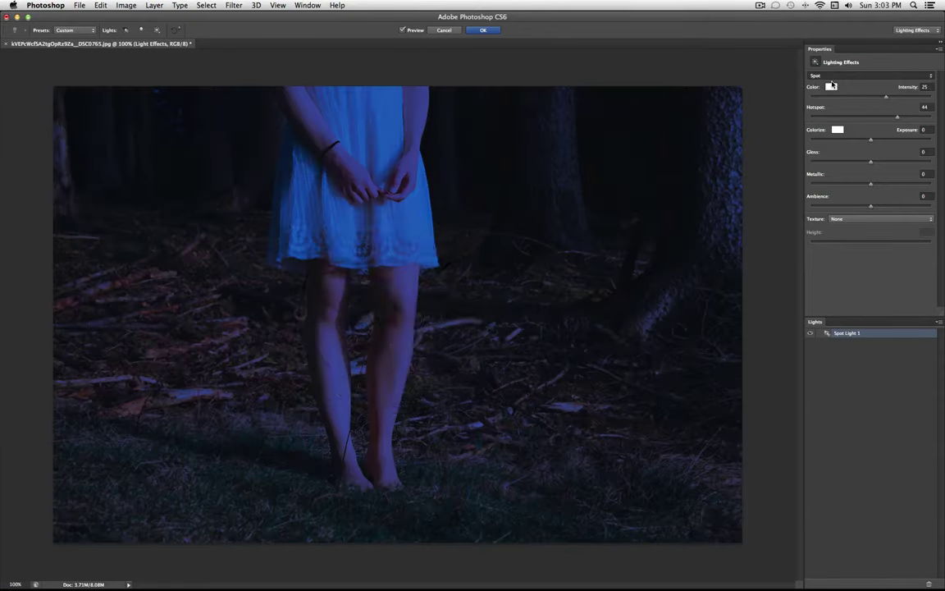
click(835, 75)
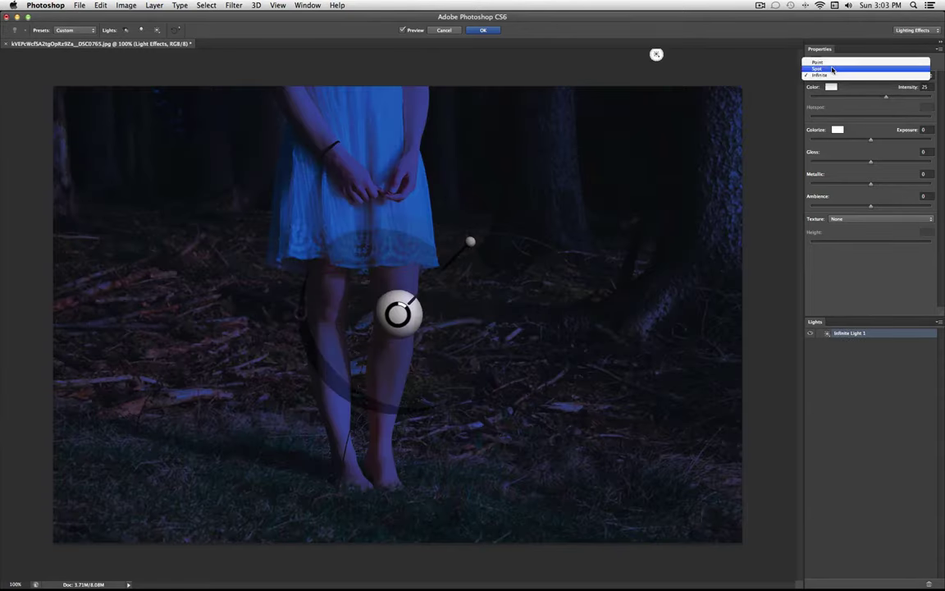
click(833, 70)
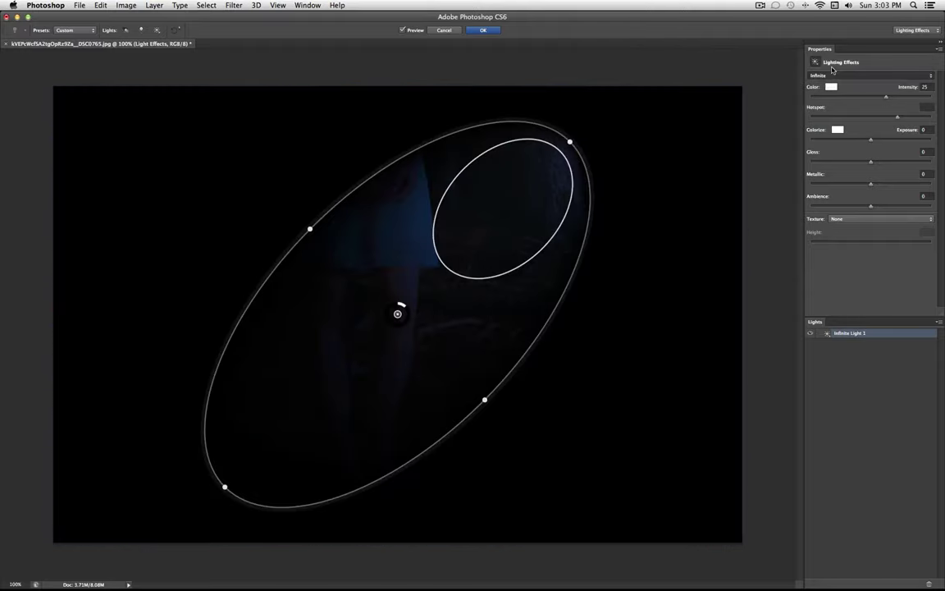
Reshape and rotate the spotlight ellipse into a wide pool over the girl and right-hand tree
drag(570, 145, 470, 413)
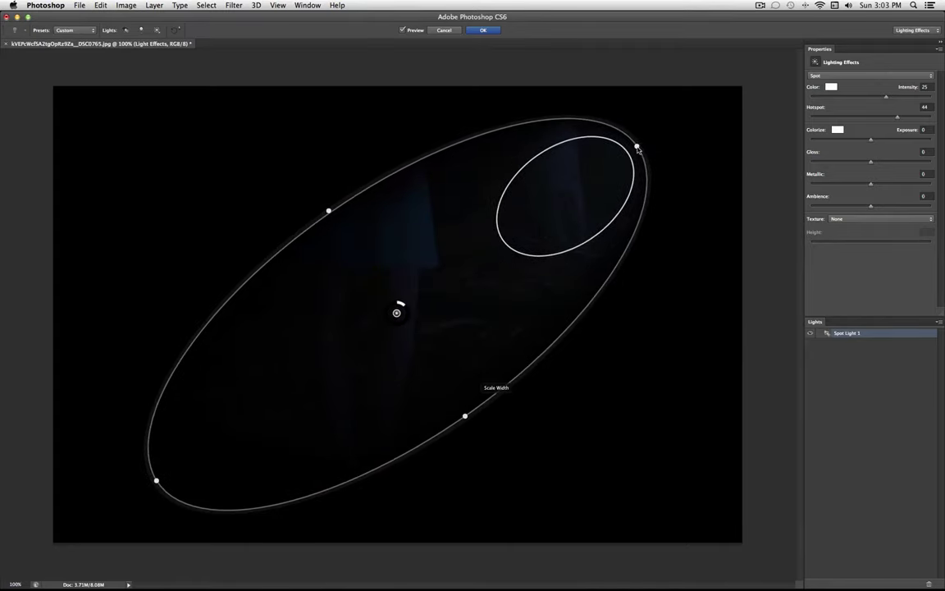
drag(637, 145, 656, 119)
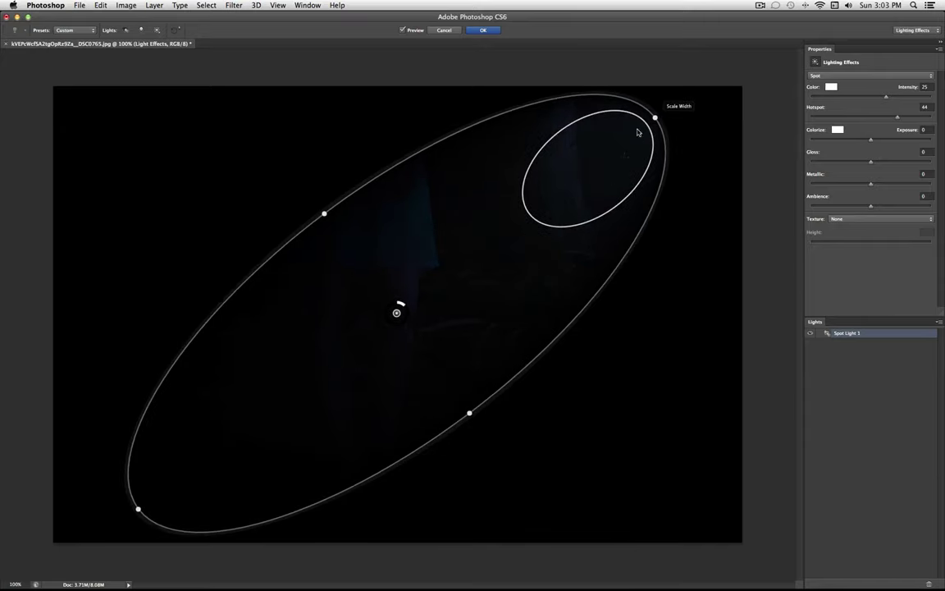
drag(470, 417, 493, 588)
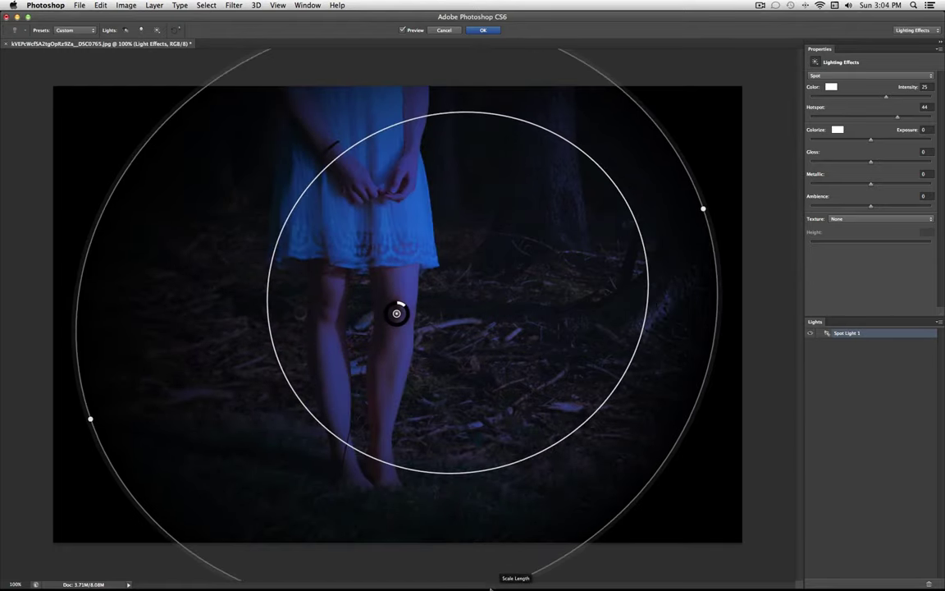
drag(90, 420, 22, 510)
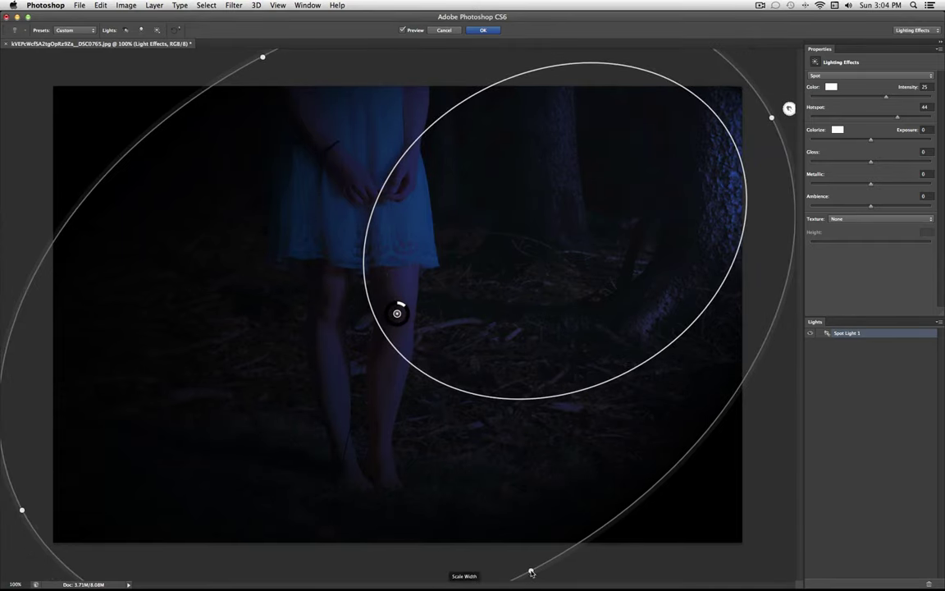
drag(550, 588, 587, 589)
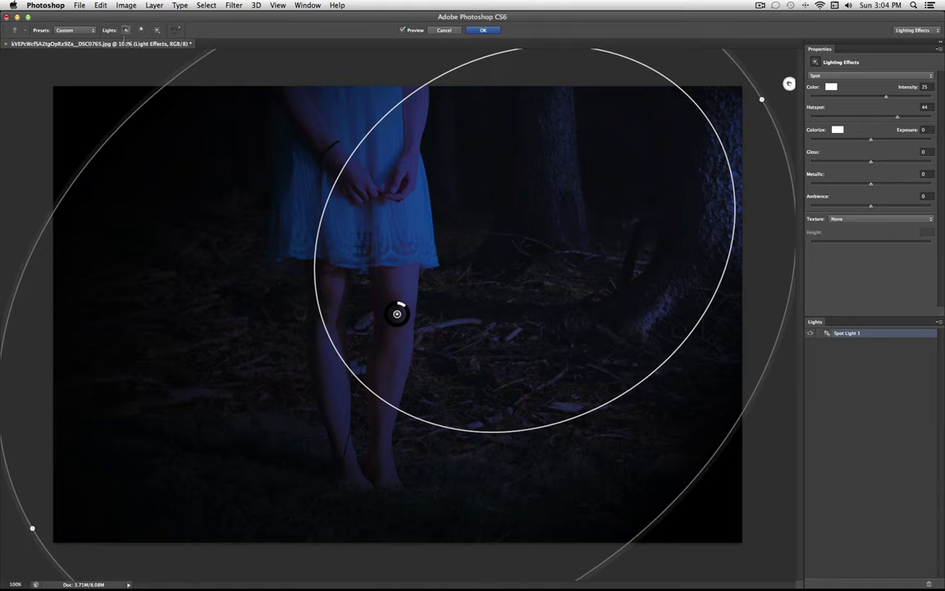
At 50% zoom, rotate the spotlight ellipse slightly clockwise and widen its falloff leftward
click(15, 584)
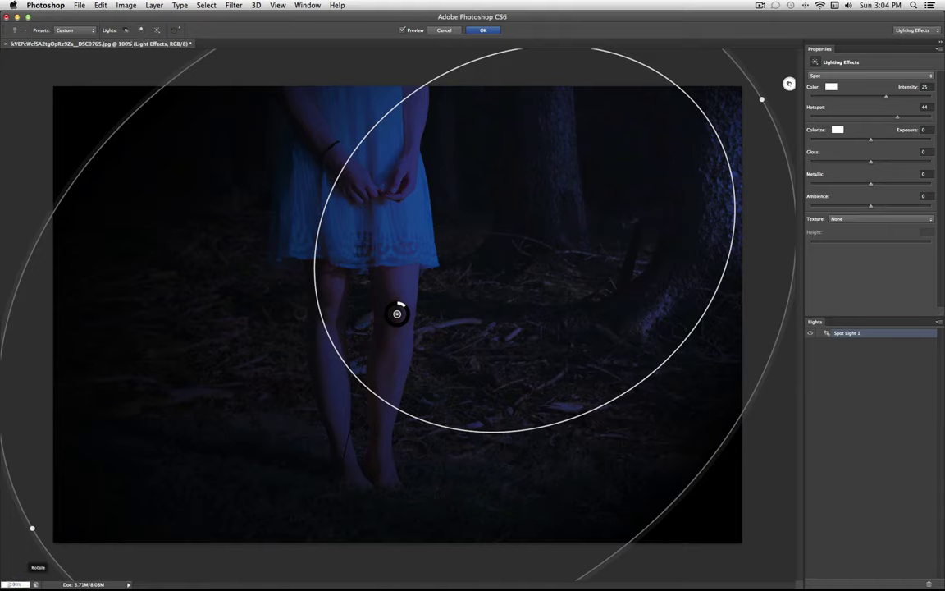
text(50)
key(Return)
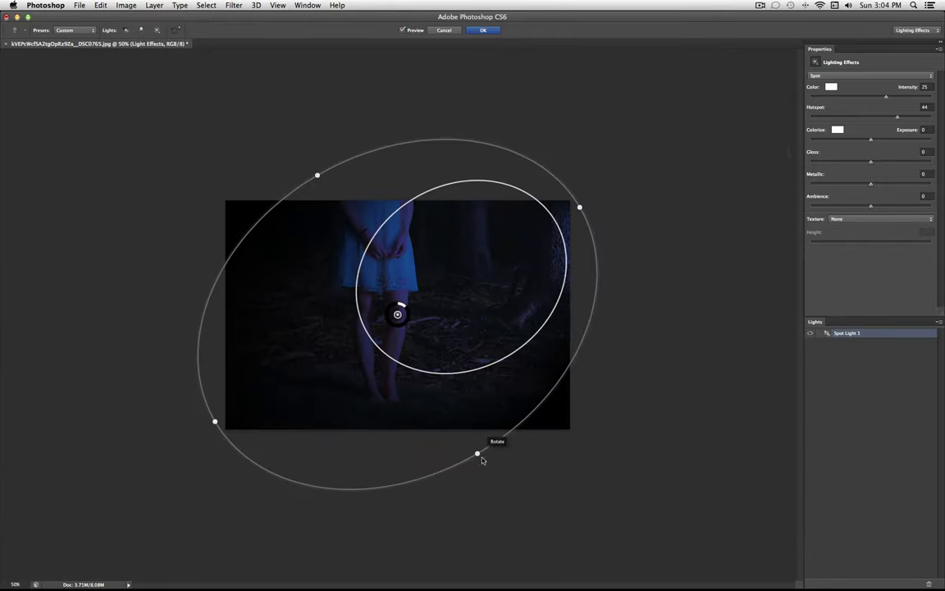
drag(480, 456, 499, 473)
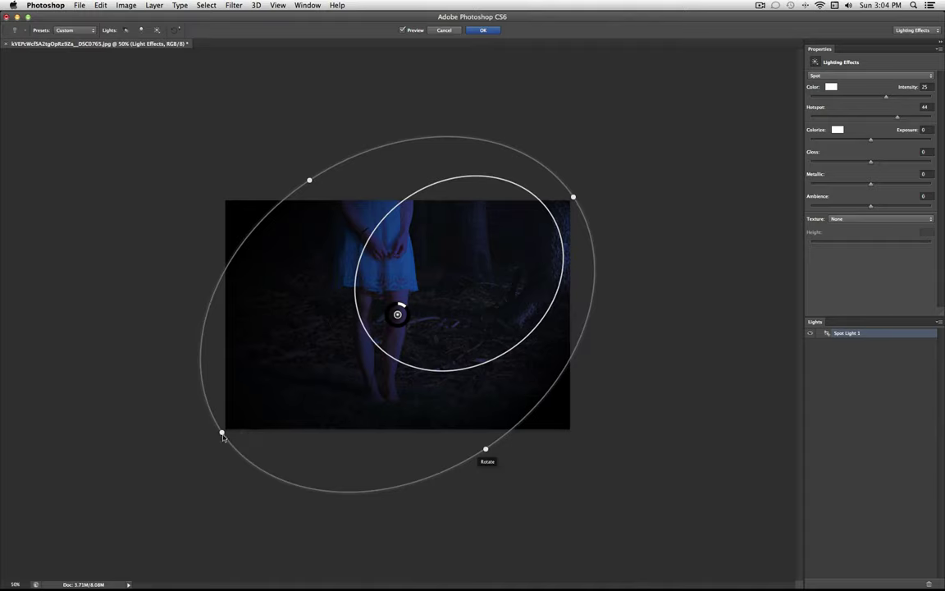
drag(201, 445, 182, 448)
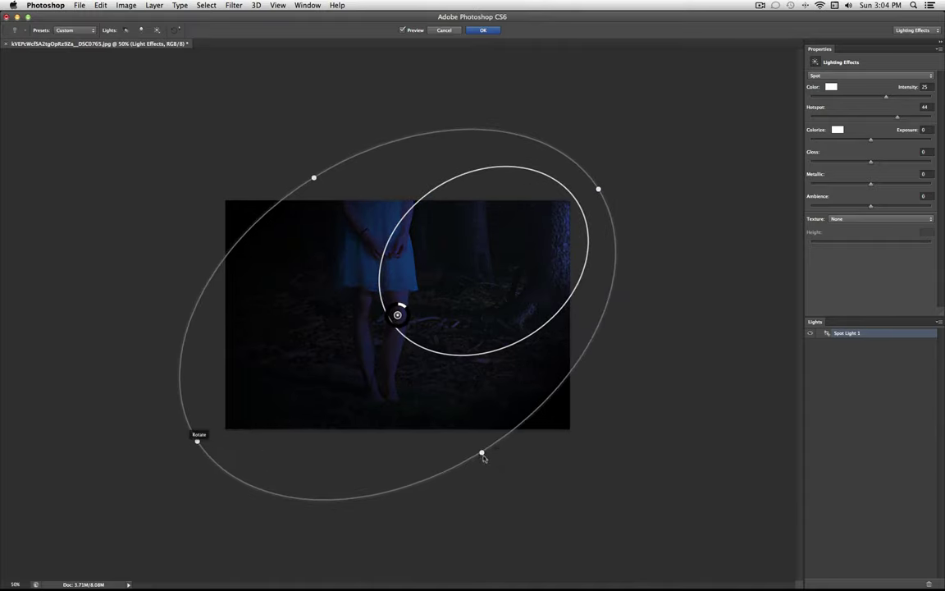
Lengthen and tilt the falloff further, and move the light centre down to the girl's shins
drag(484, 459, 506, 489)
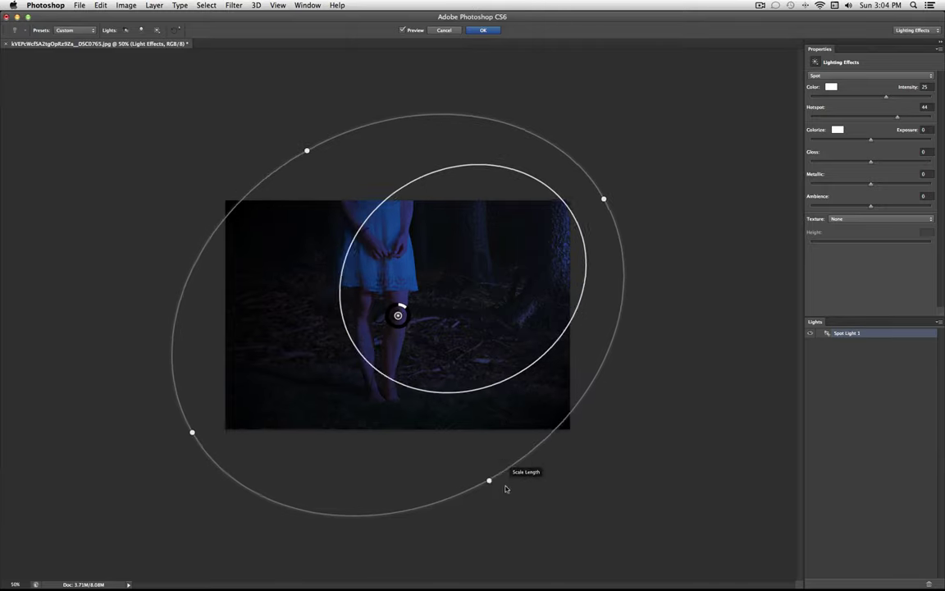
drag(182, 448, 140, 471)
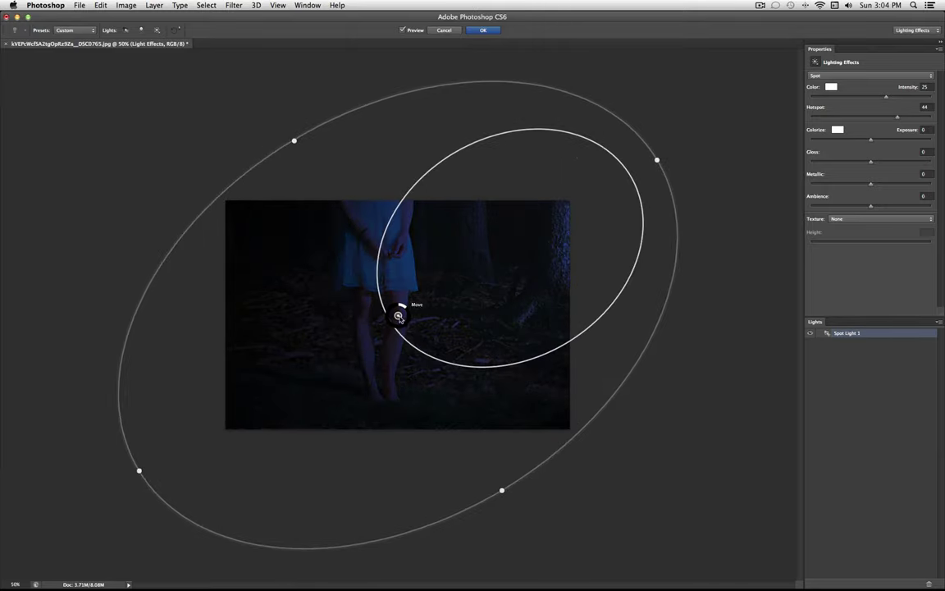
drag(398, 317, 358, 350)
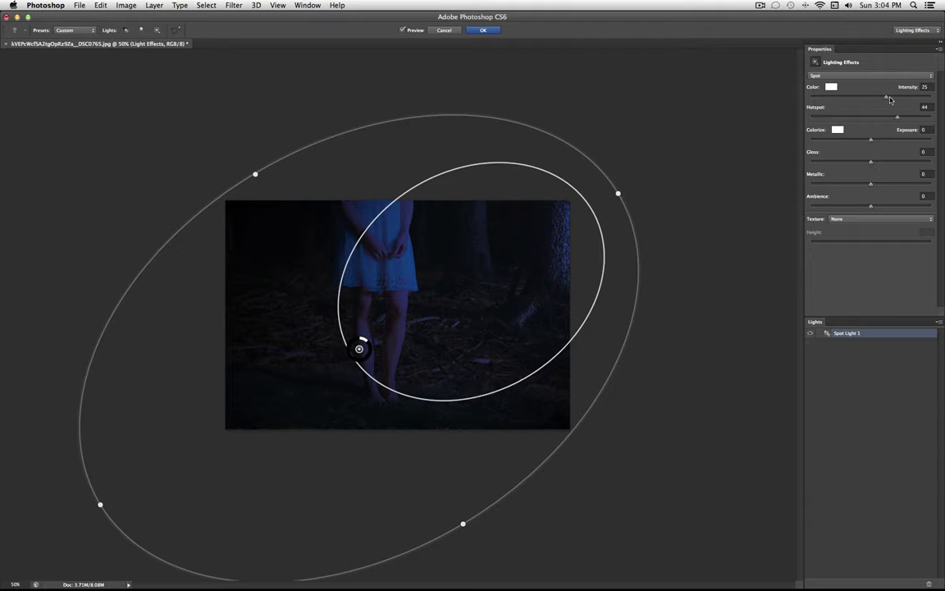
Set the spotlight to intensity 51, hotspot 28, exposure 2, gloss -43 and metallic 53
drag(895, 99, 883, 99)
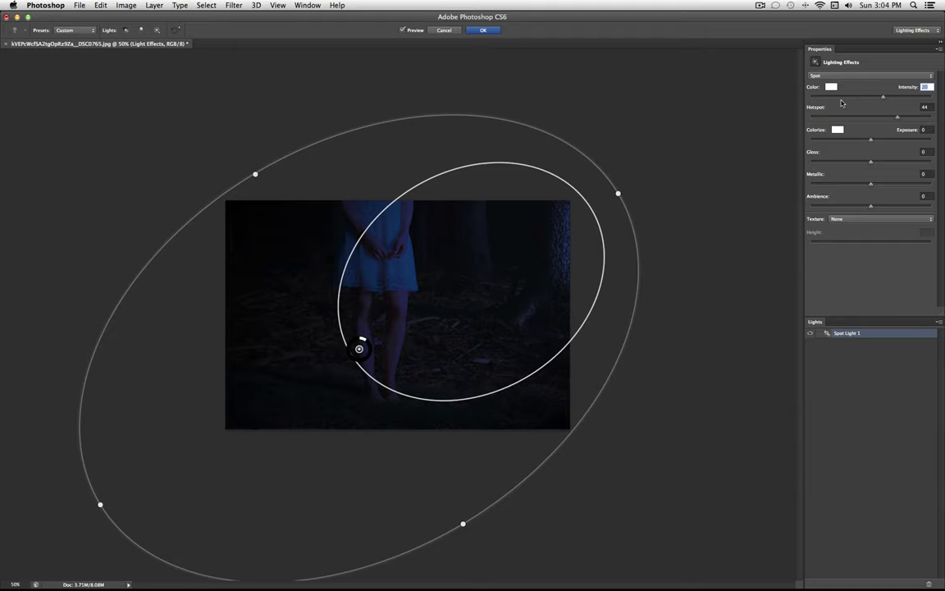
drag(843, 99, 886, 120)
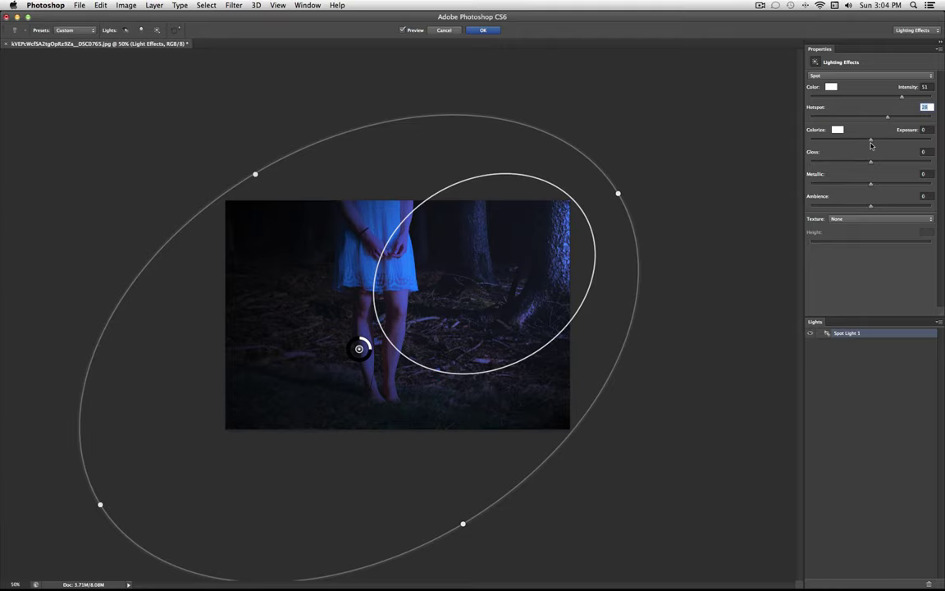
mouse_move(872, 145)
mouse_down()
mouse_move(891, 142)
mouse_move(872, 141)
mouse_move(873, 163)
mouse_up()
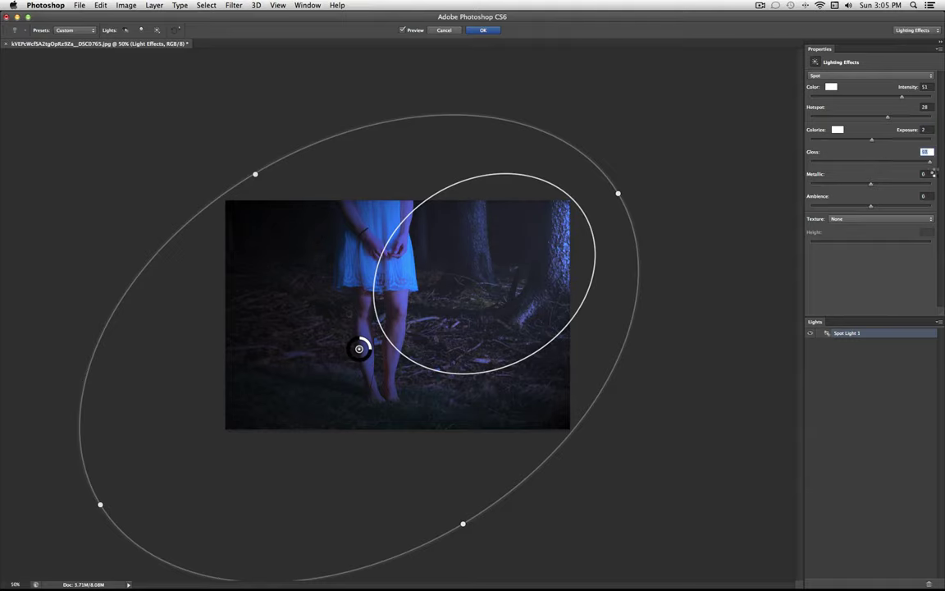
drag(933, 173, 788, 168)
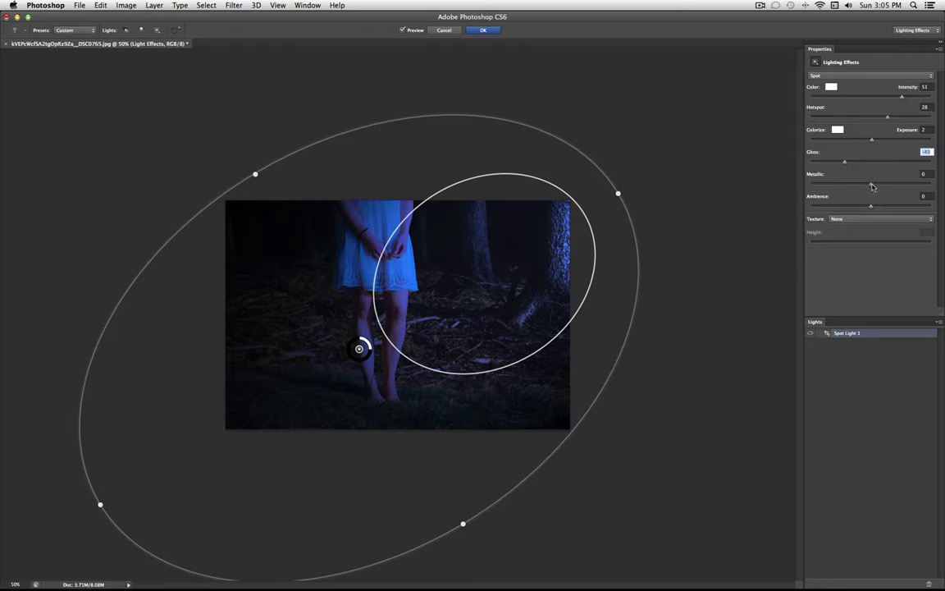
mouse_move(872, 187)
mouse_down()
mouse_move(897, 184)
mouse_move(853, 185)
mouse_move(903, 184)
mouse_move(894, 206)
mouse_move(858, 207)
mouse_move(879, 206)
mouse_up()
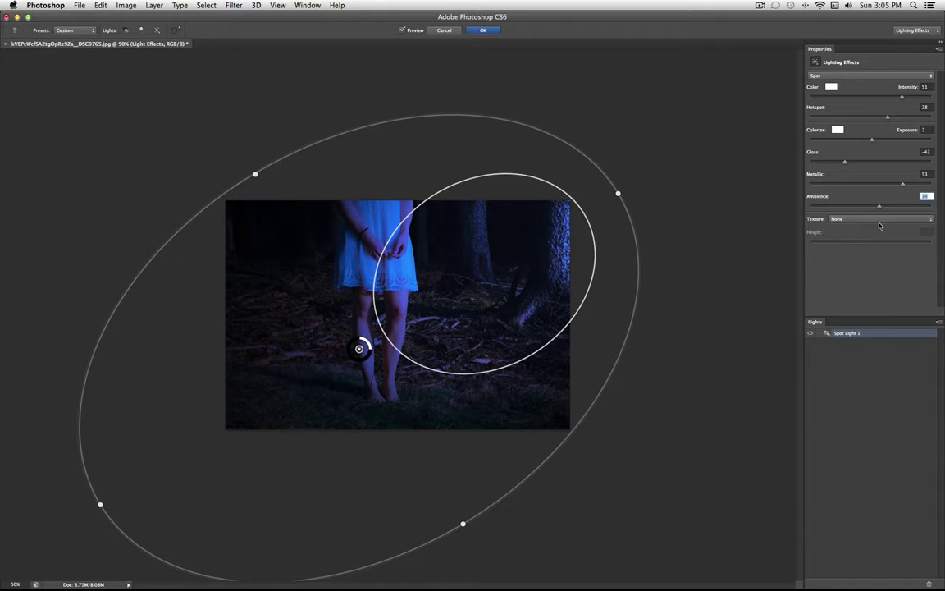
Change the light colour from neutral #eeeeee to the pale warm off-white #f2f3e9
click(831, 88)
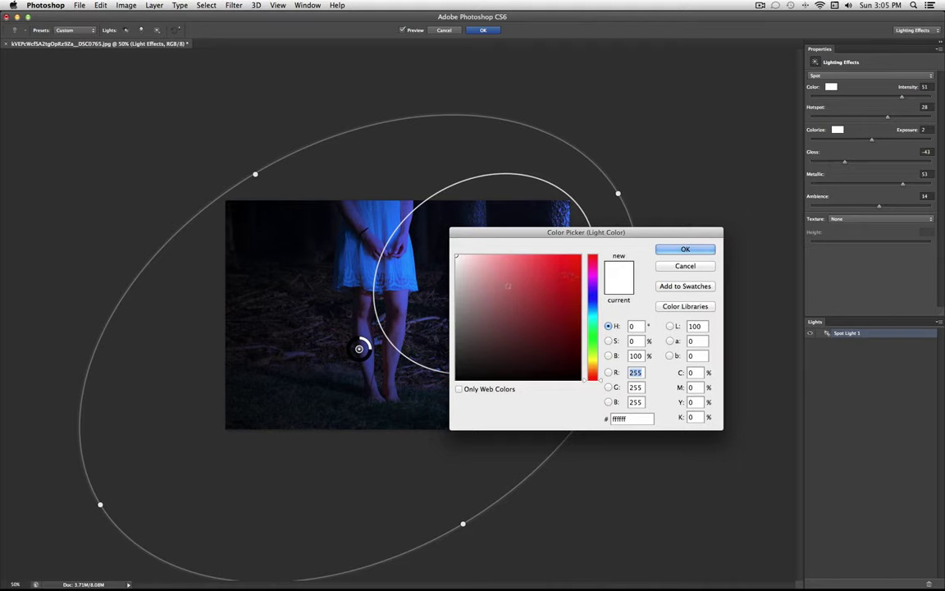
click(560, 271)
drag(568, 232, 734, 193)
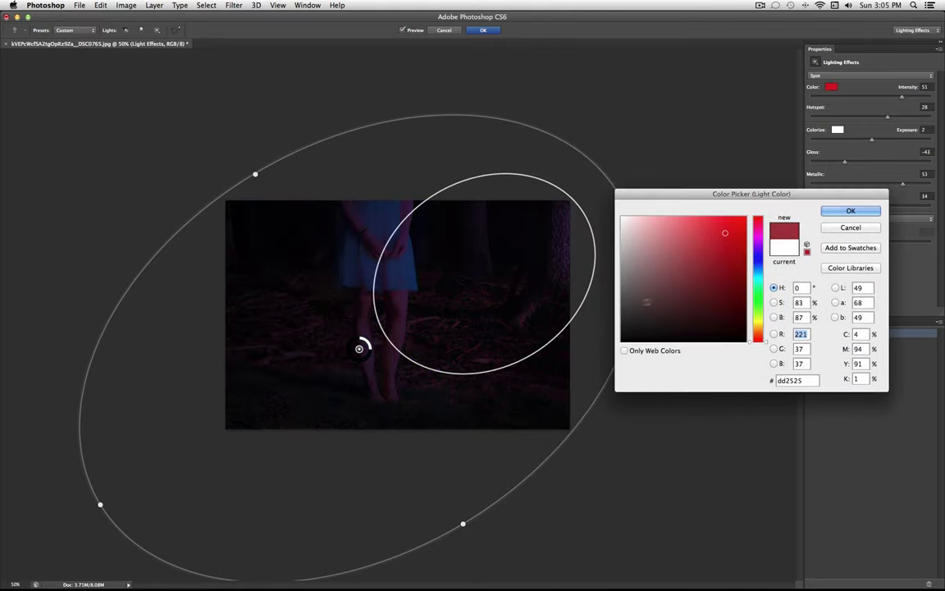
click(621, 218)
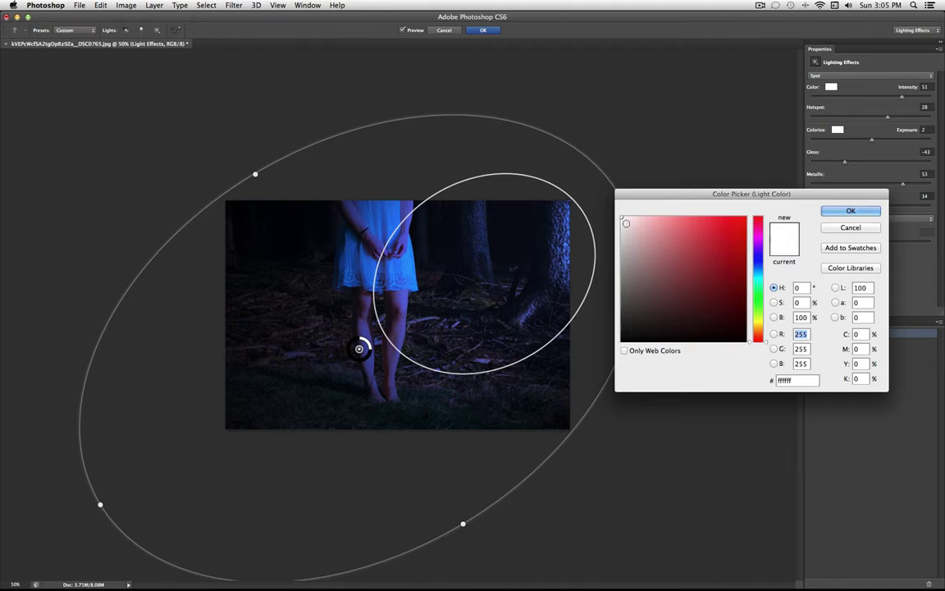
mouse_move(621, 220)
mouse_down()
mouse_move(612, 228)
mouse_move(620, 222)
mouse_up()
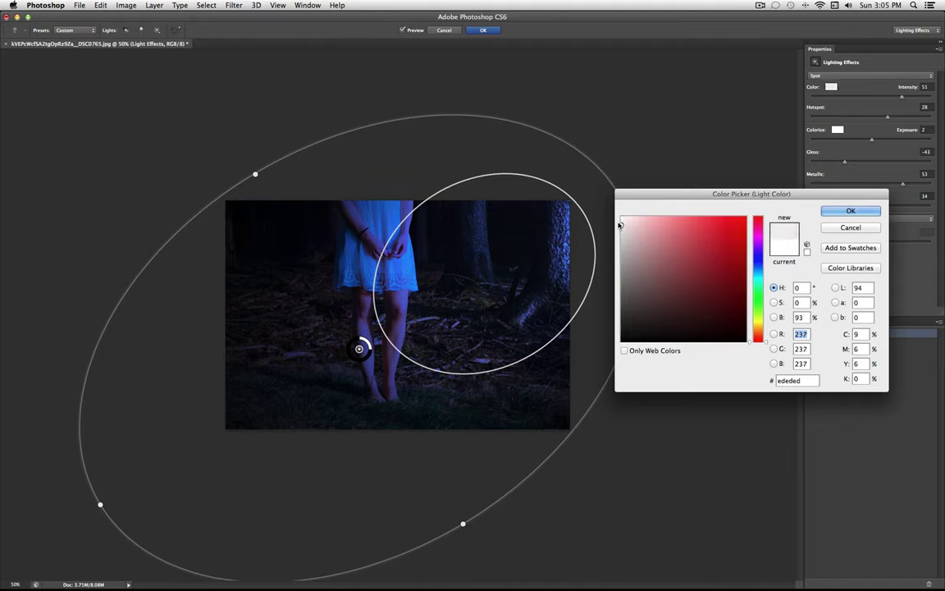
click(759, 319)
drag(759, 318, 759, 313)
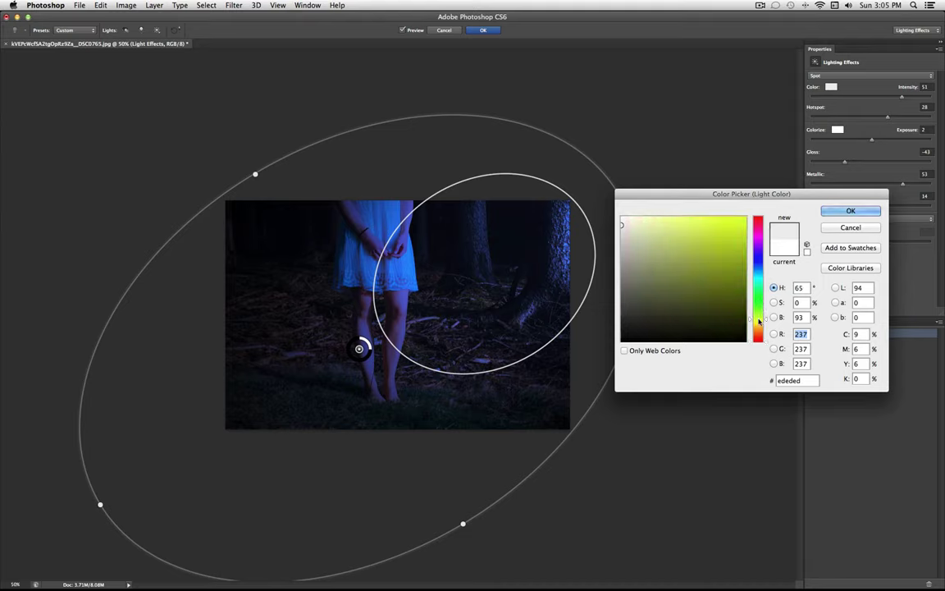
drag(620, 223, 626, 222)
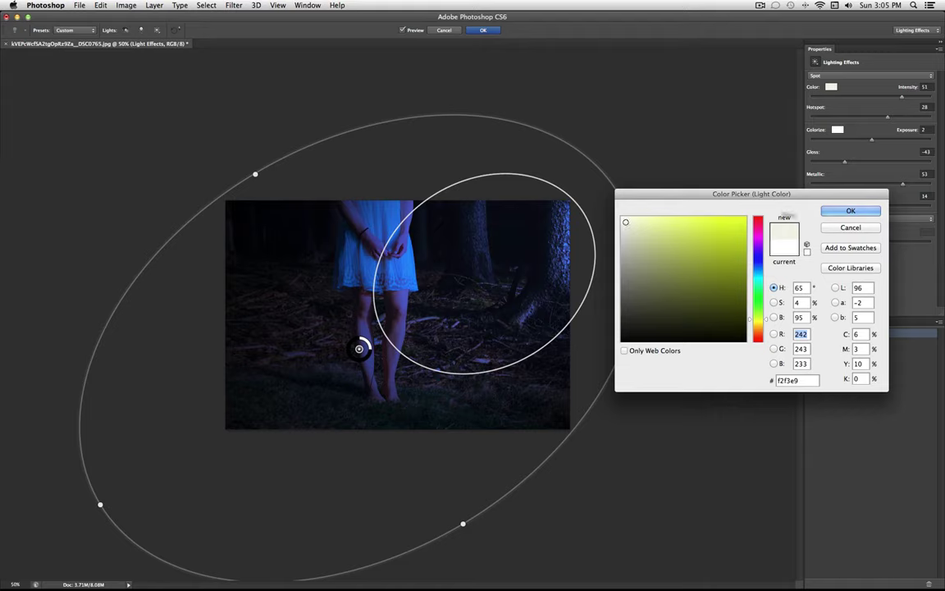
click(849, 212)
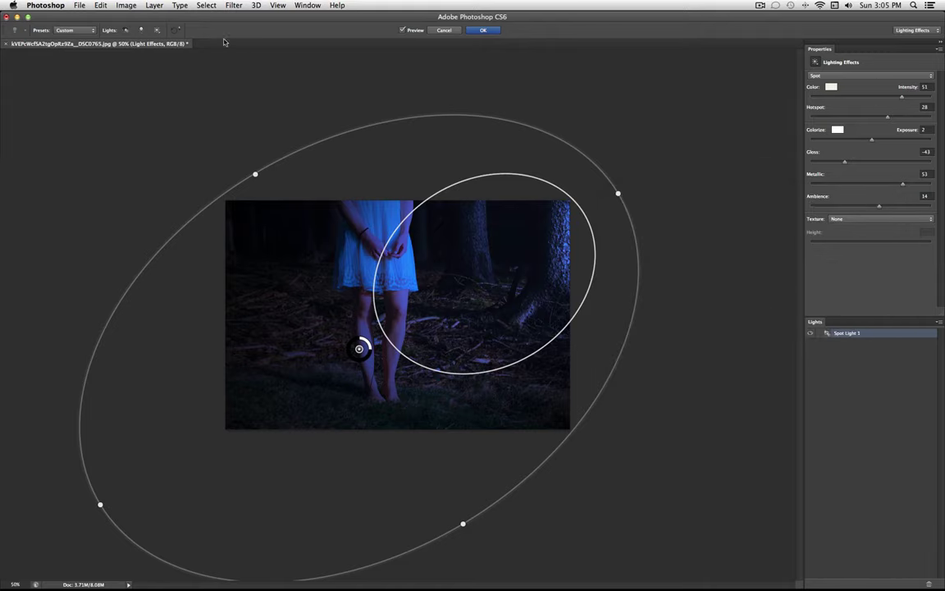
Compare the preview, apply the lighting effect to Layer 3, and view at 100%
click(403, 30)
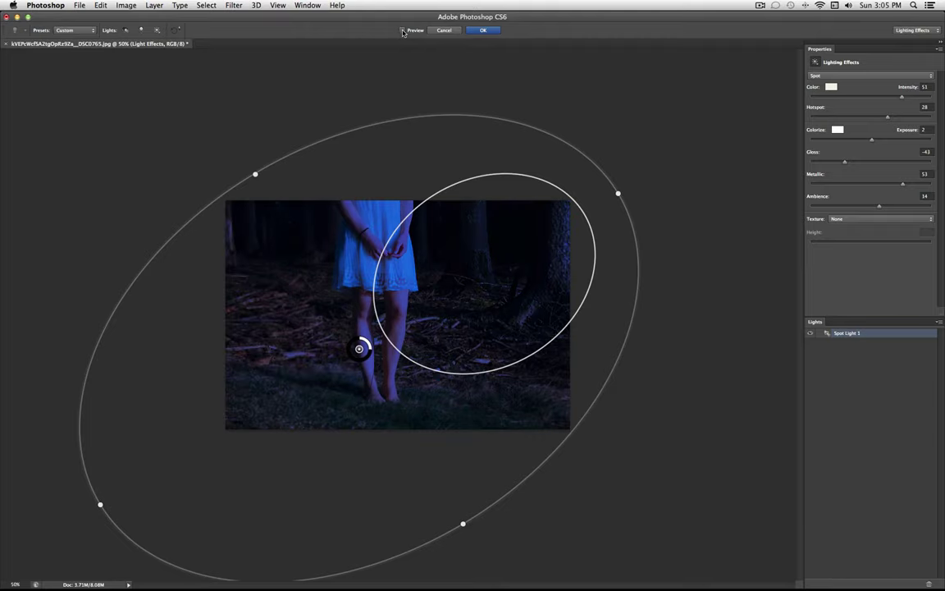
click(403, 31)
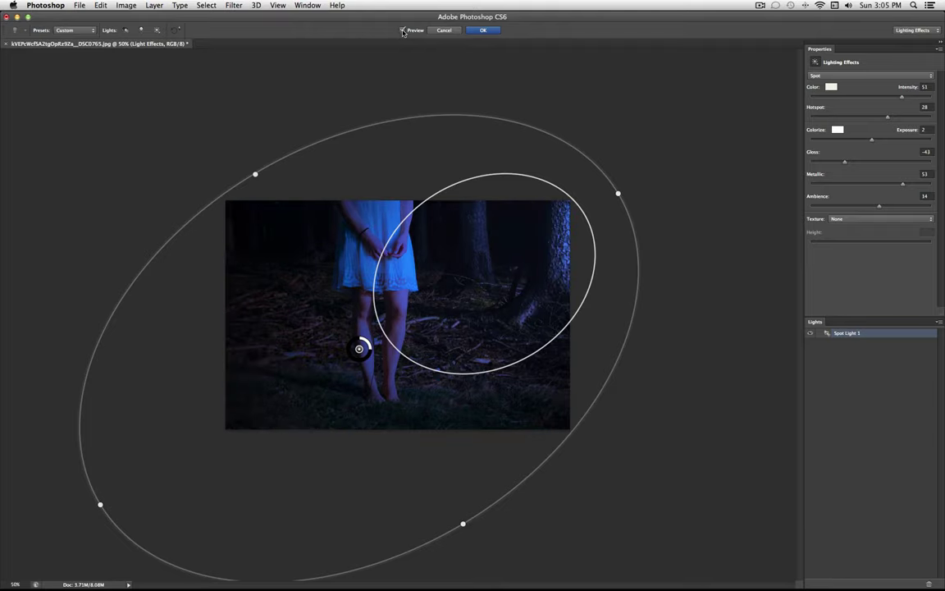
click(485, 31)
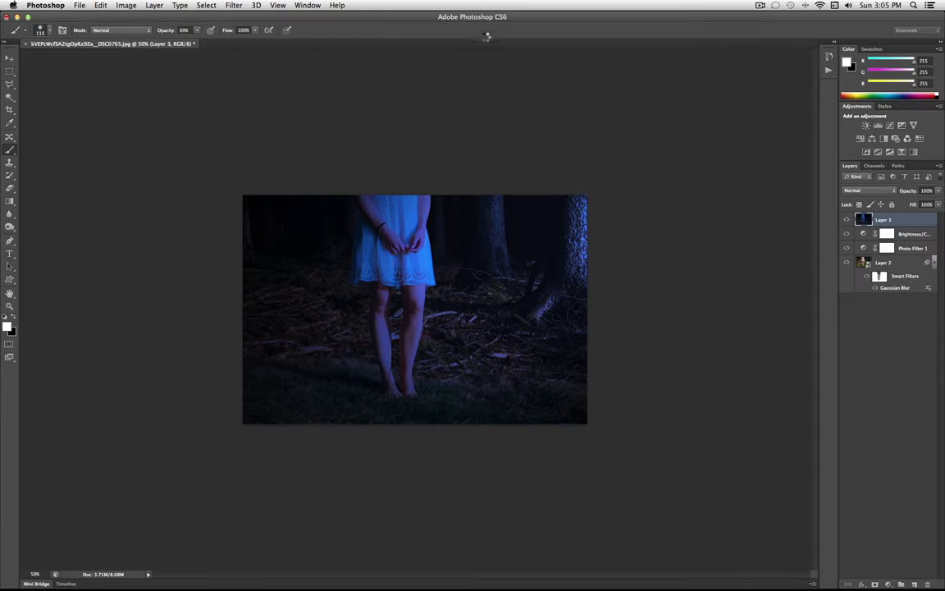
click(34, 574)
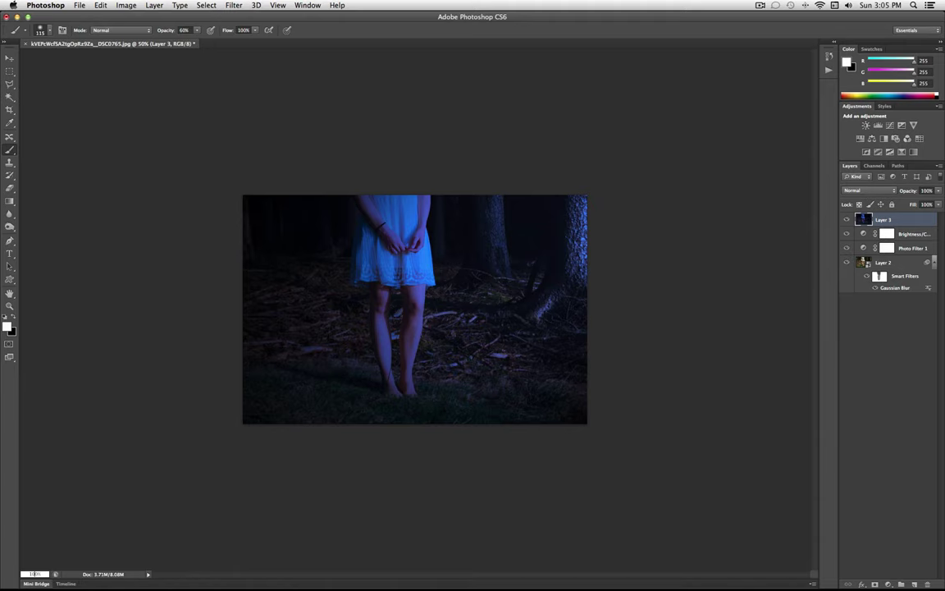
text(100)
key(Return)
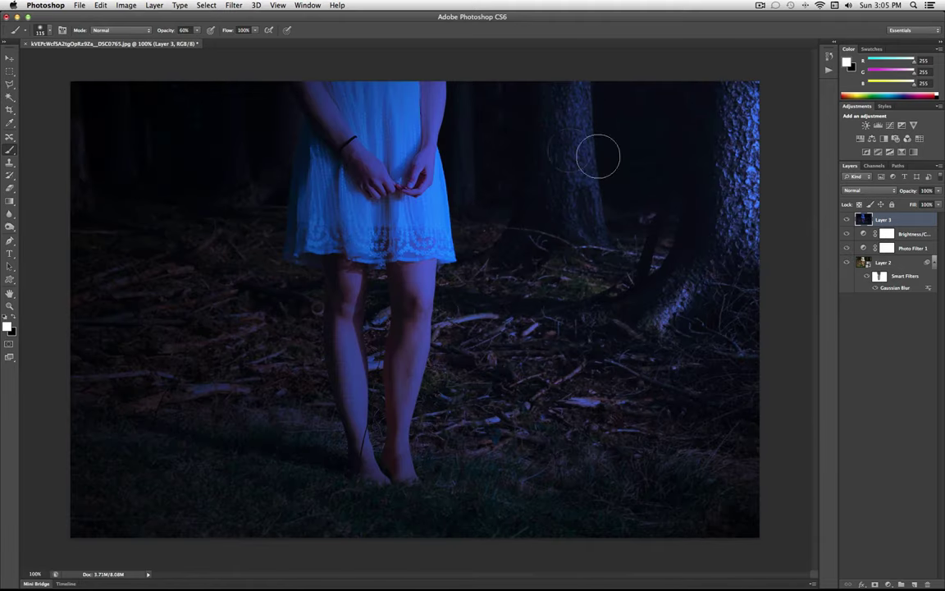
click(848, 220)
click(848, 221)
drag(889, 220, 891, 235)
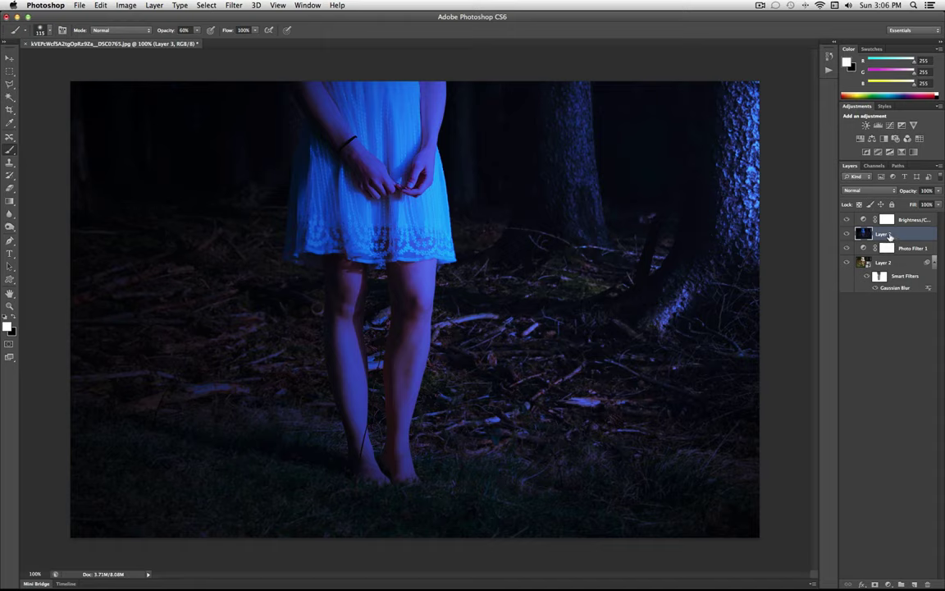
drag(893, 237, 898, 216)
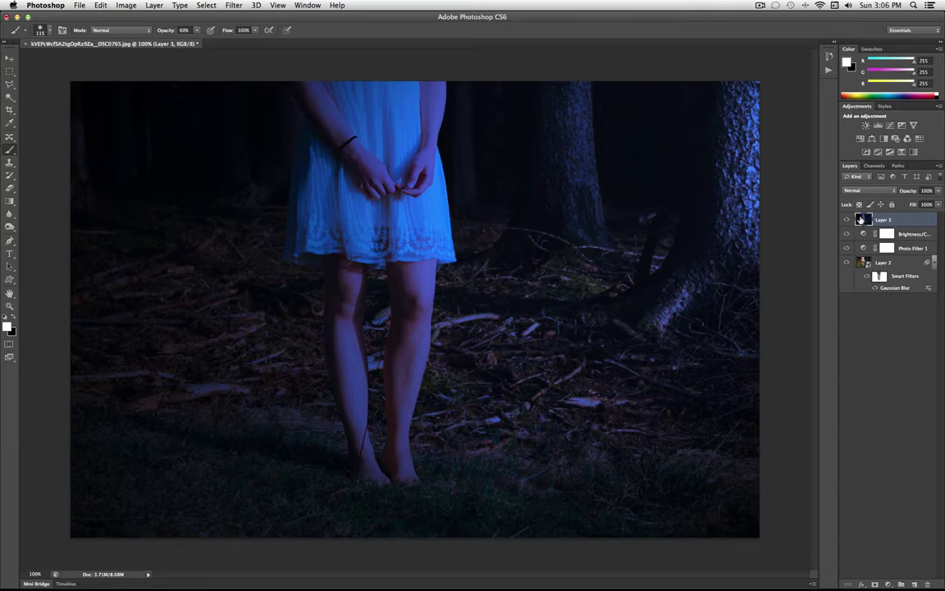
Lower Layer 3's opacity to 85%
click(940, 191)
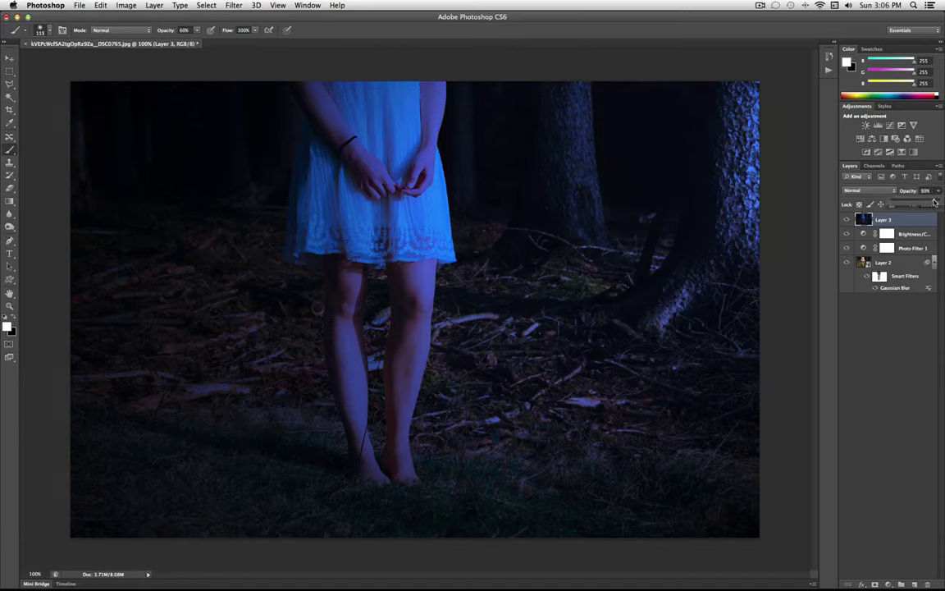
click(940, 190)
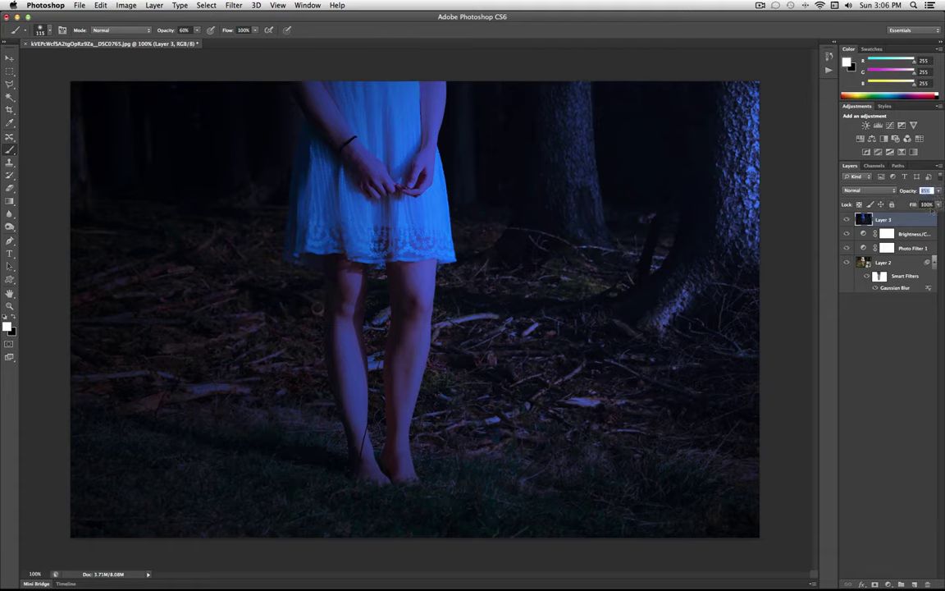